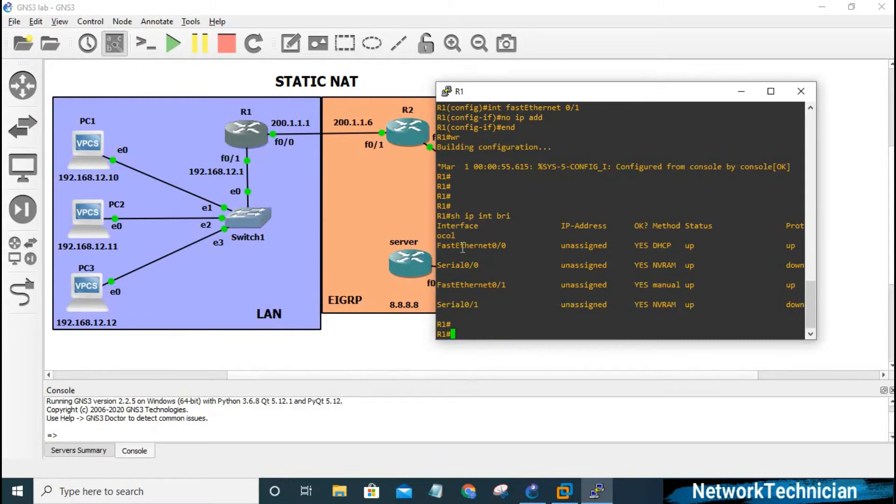
Step: On R1, assign IP address 192.168.12.1 with mask 255.255.255.0 to FastEthernet 0/1 and enable the interface
type("conf t")
key("Return")
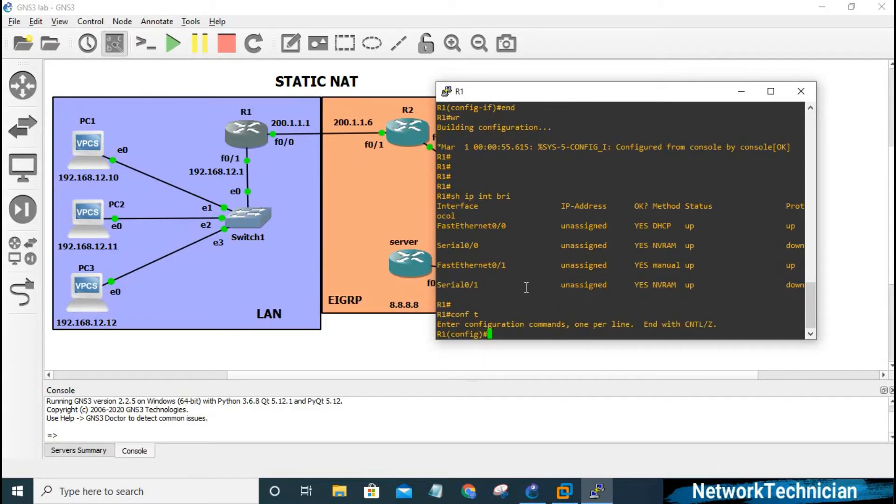
type("int fa")
key("Tab")
type("0")
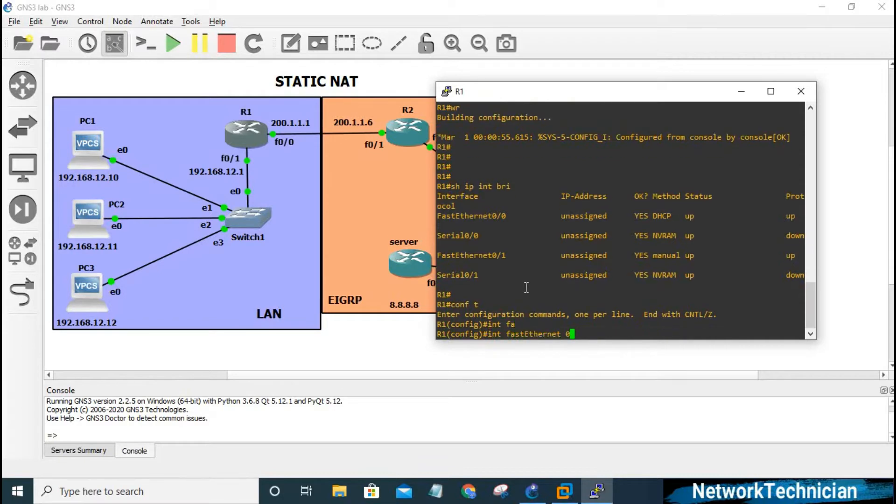
type("/1")
key("Return")
type("i")
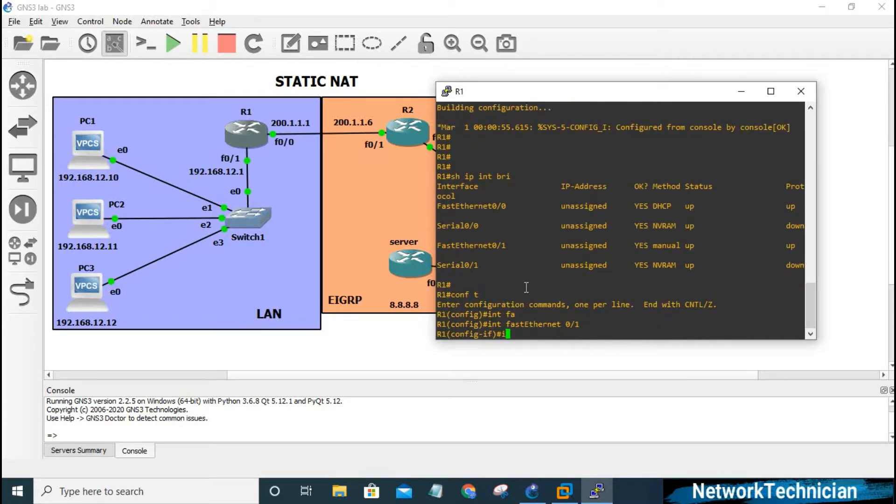
type("p add 192.168.12.1 255.")
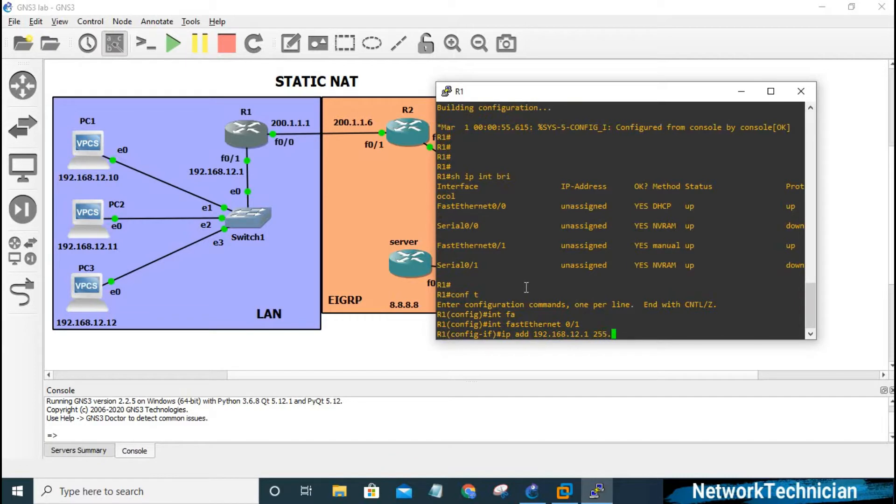
type("255.255.0")
key("Return")
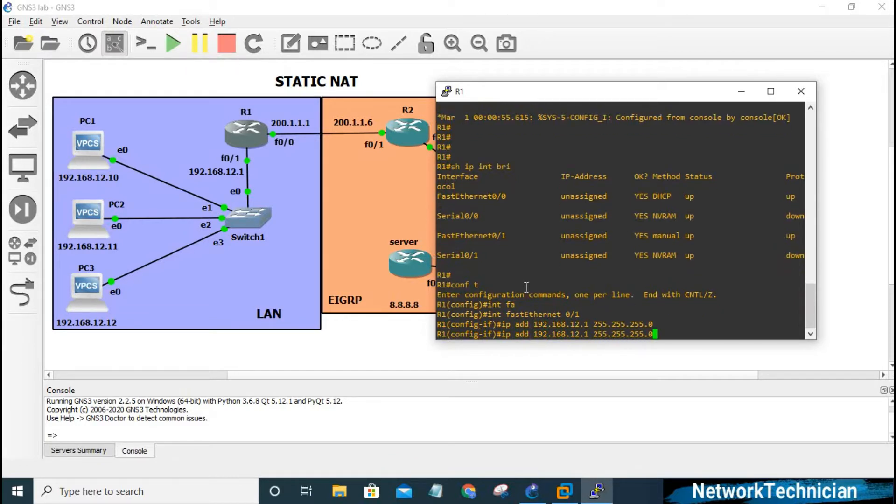
type("nfig-if)#no sh")
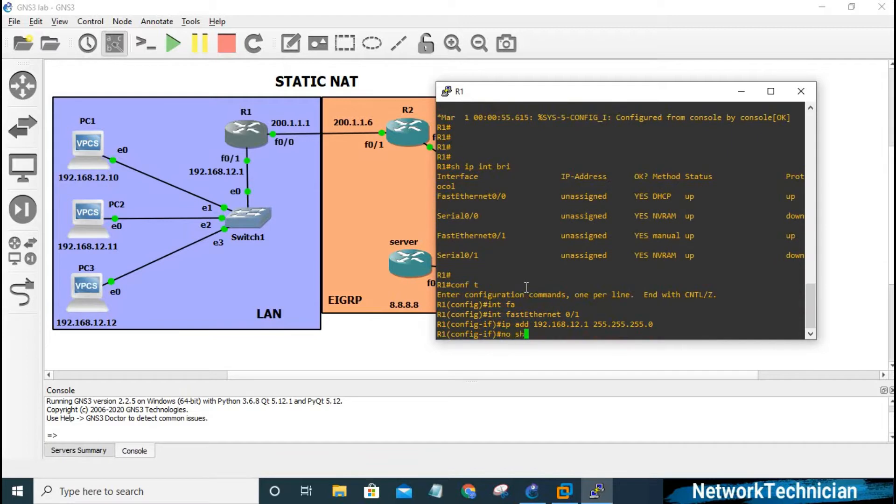
key("Return")
Step: On R1, assign IP address 200.1.1.1 with mask 255.255.255.248 to FastEthernet 0/0 and enable the interface
type("ig-if)#i")
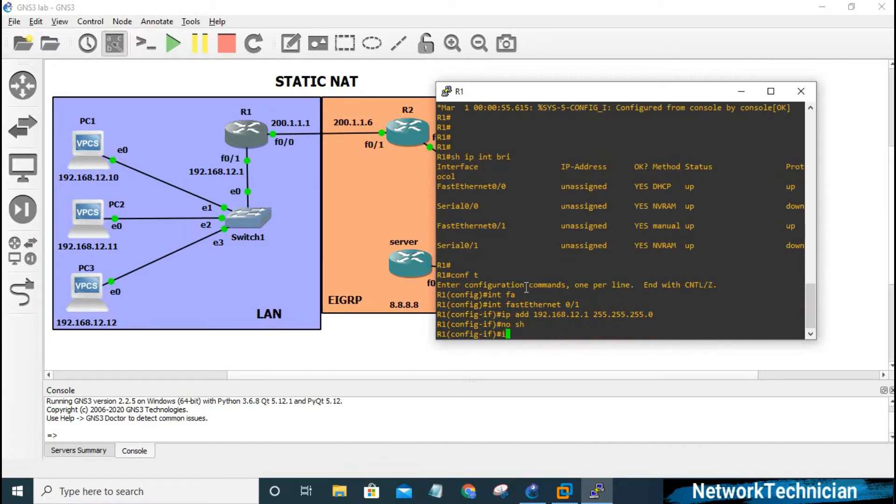
type("nt fa0/0")
key("Return")
type("i")
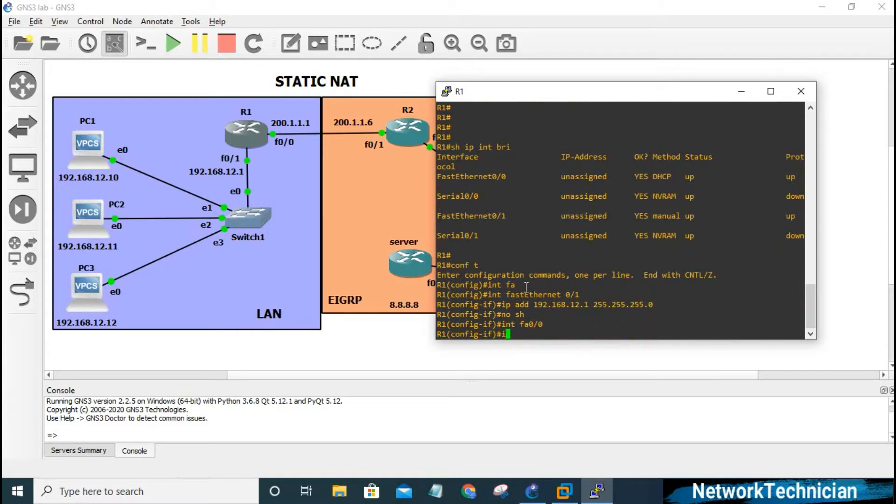
type("p add 200.1.1.1 255.25")
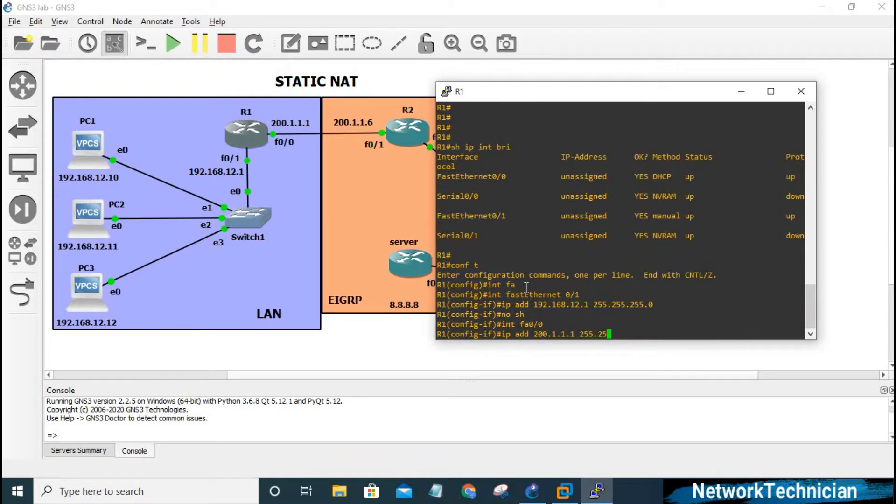
type("5.255.248")
key("Return")
type("no sh")
key("Return")
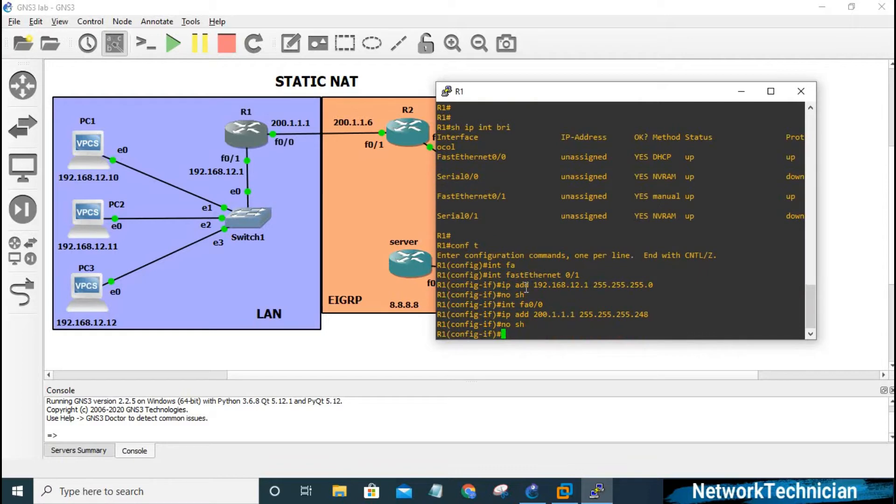
Step: Open R2's console, place its window clear of R1 and R2 in the topology, and enter global configuration mode
left_click(416, 340)
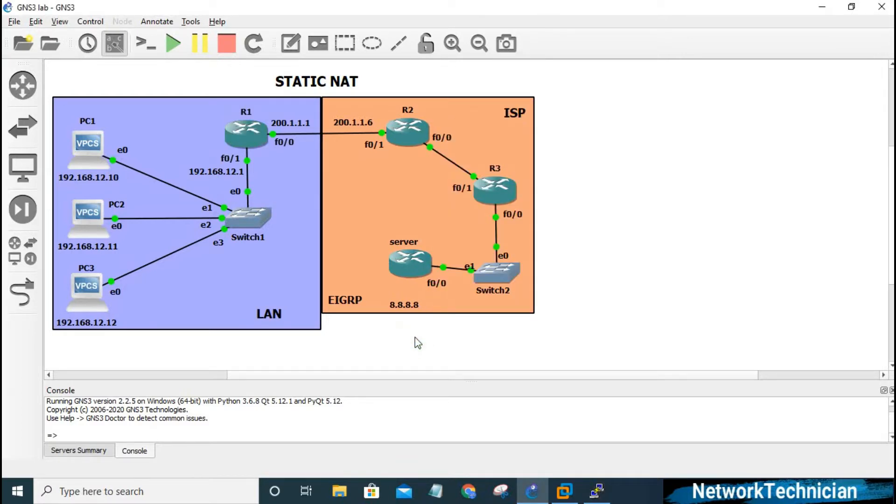
right_click(407, 142)
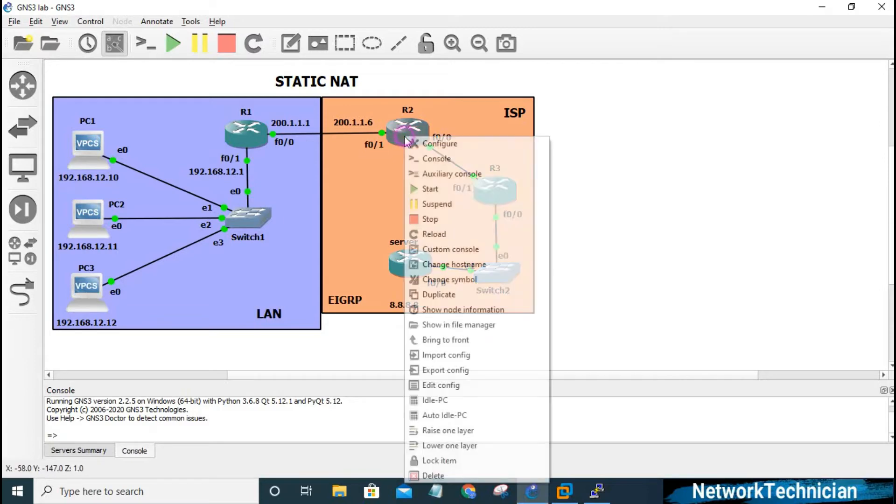
left_click(432, 158)
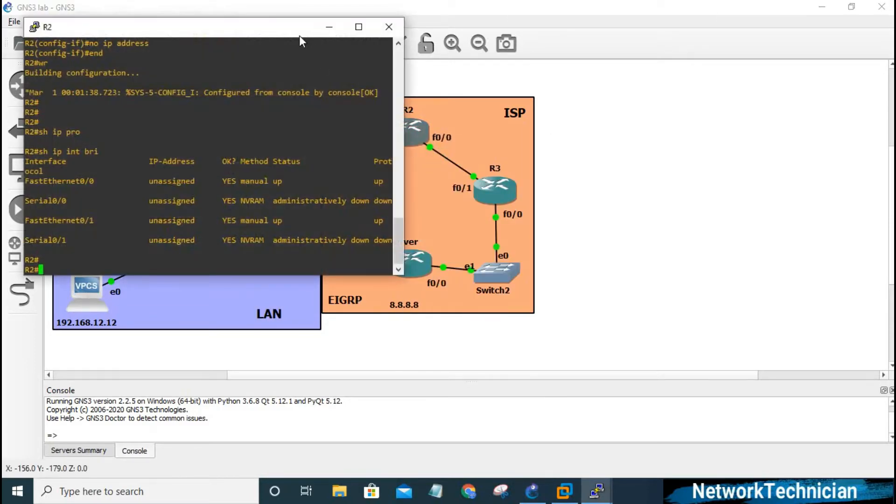
left_click_drag(299, 34, 766, 108)
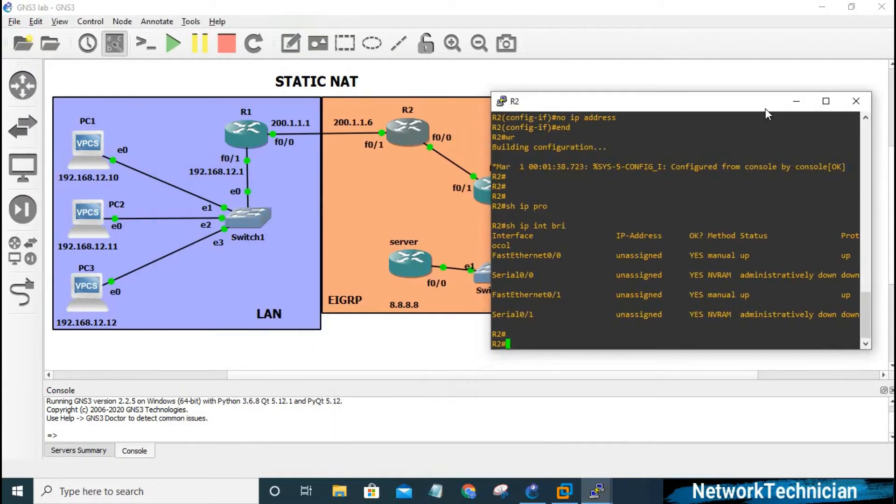
type("conf t")
key("Return")
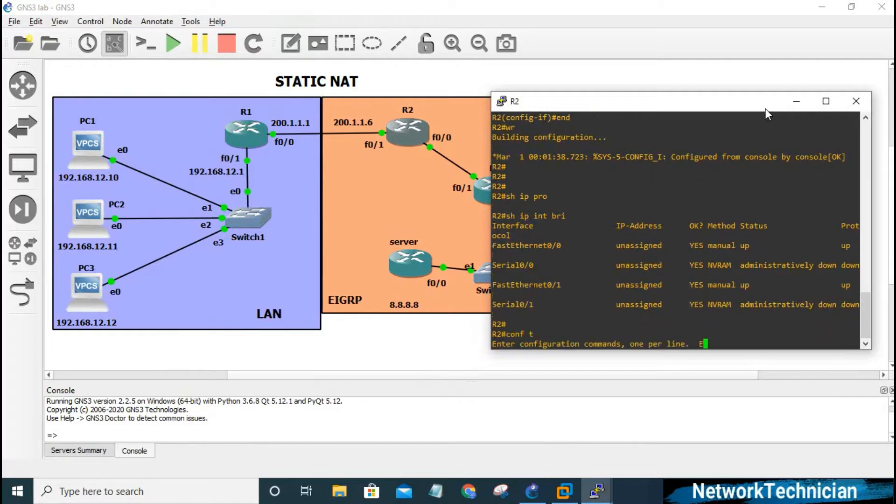
Step: On R2, assign IP address 200.1.1.6 with mask 255.255.255.248 to FastEthernet 0/1 and enable the interface
type("ig)#int f")
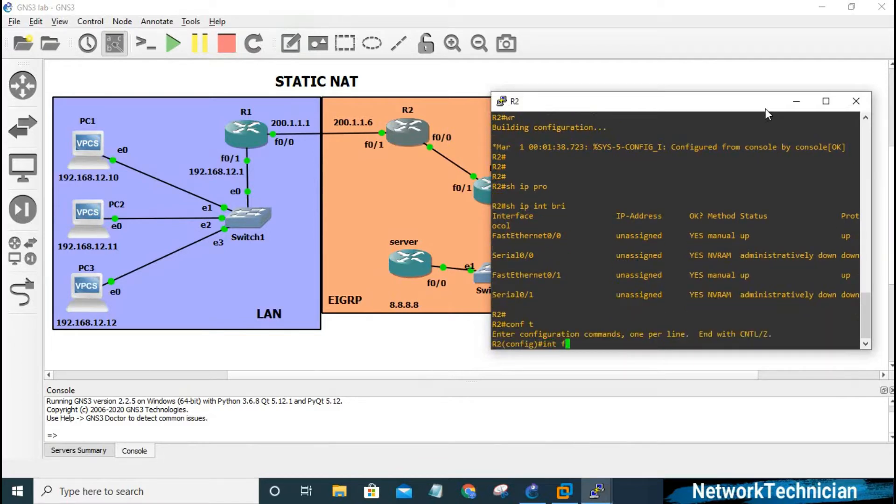
type("a0/1")
key("Return")
type("ip")
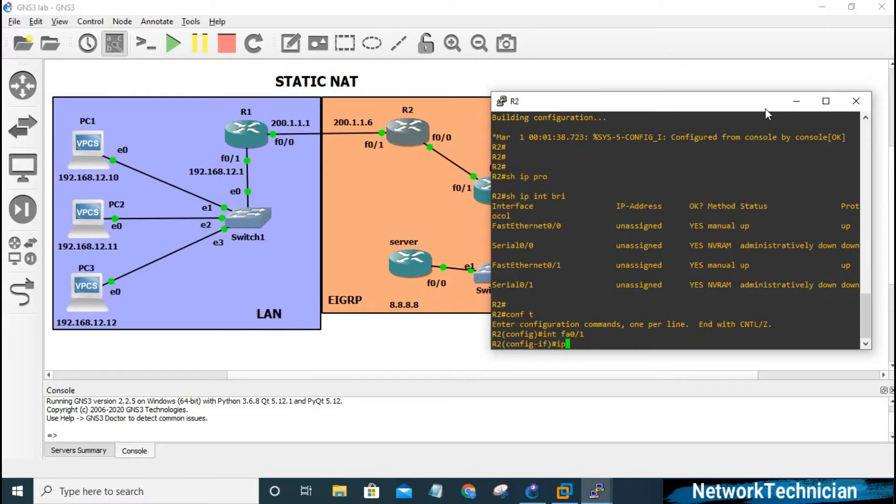
type(" add 200.1.1.6 255.255.255.24")
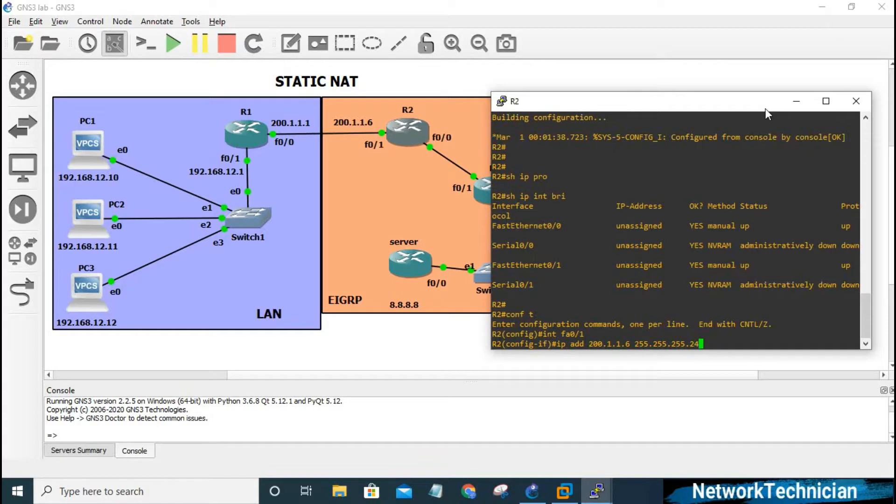
type("8")
key("Return")
type("nfig-if)#n")
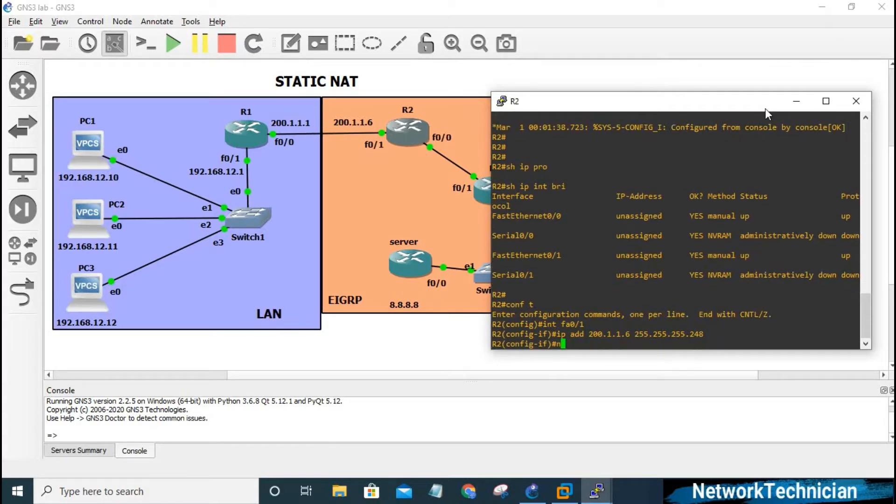
type("o sh")
key("Return")
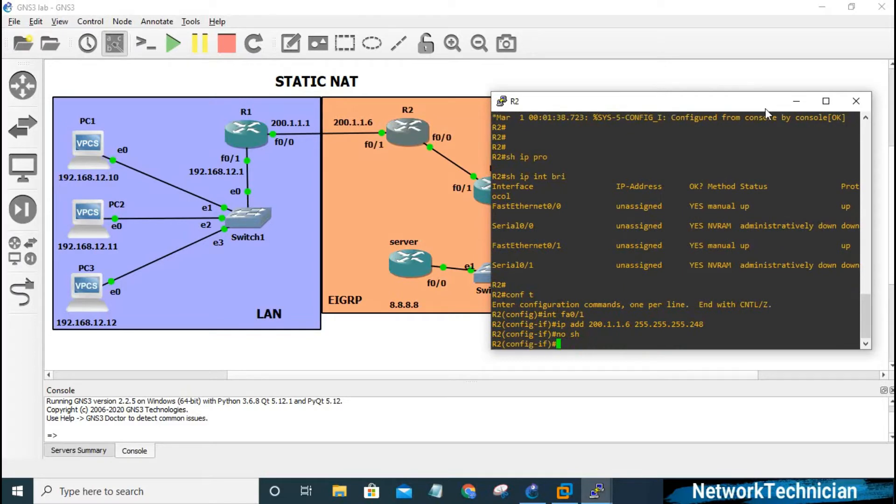
Step: On R2, assign IP address 23.1.1.1 with mask 255.255.255.252 to FastEthernet 0/0 and enable the interface
type("exit")
key("Return")
type("ig)#int f")
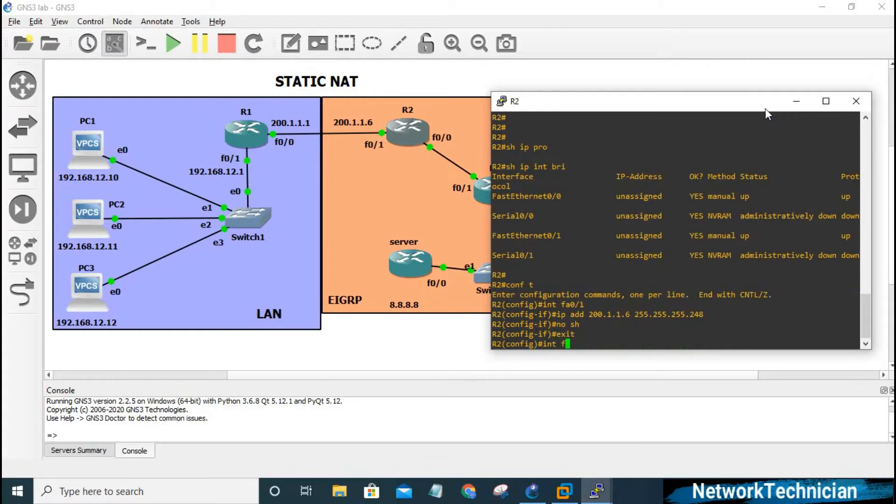
type("a0/1")
key("BackSpace")
type("0")
key("Return")
type("ig-if)#i")
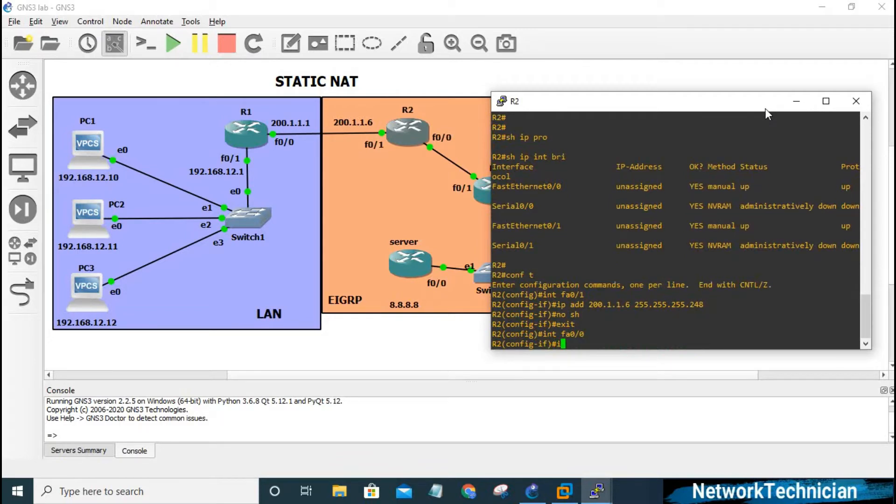
type("p add 23.1.1.1 255.255.255.25")
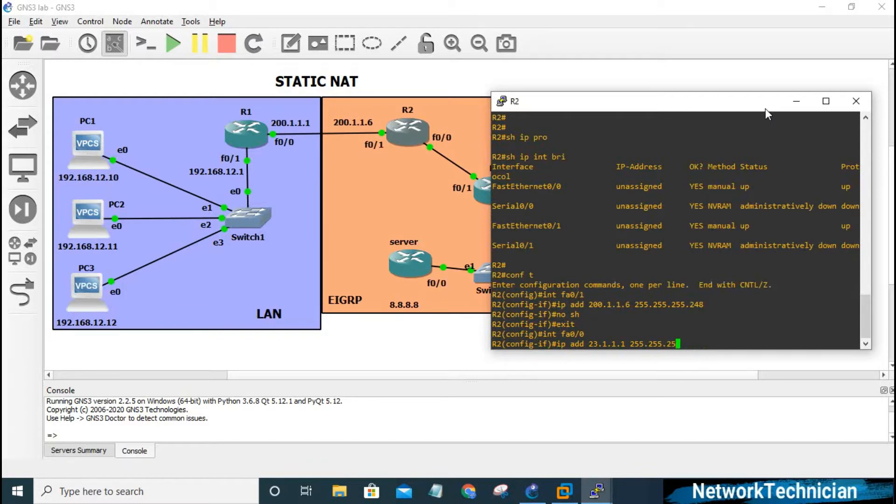
type("2")
key("Return")
type("nfig-if)#no sh")
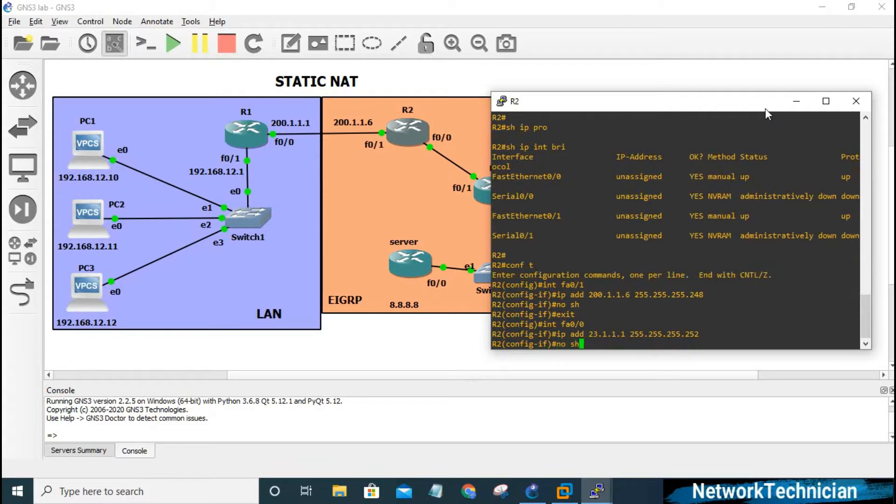
key("Return")
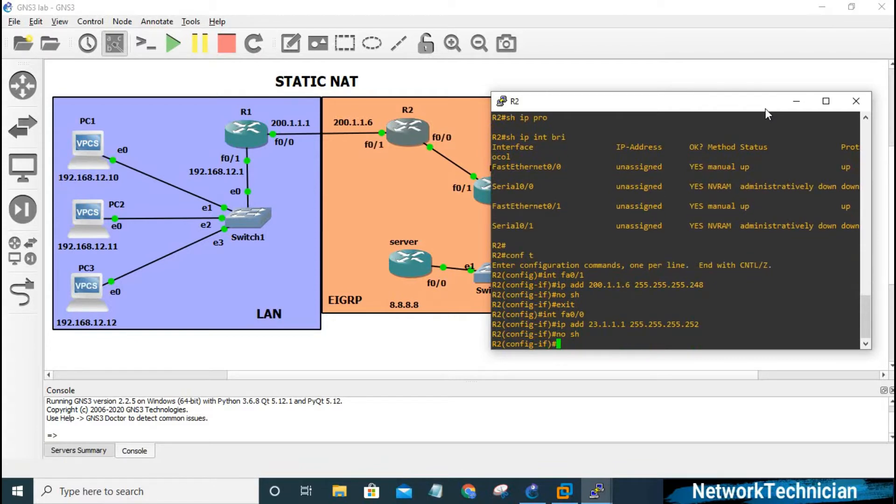
Step: Open R3's console from the topology and enter global configuration mode
left_click(438, 332)
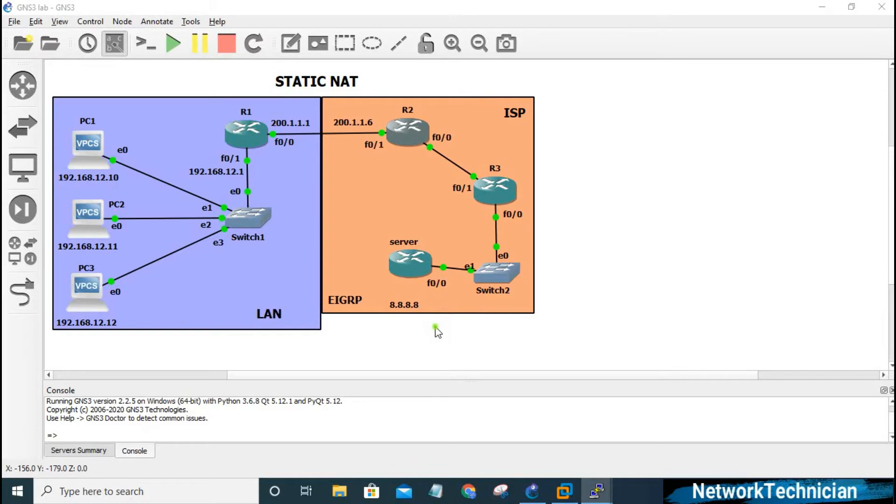
right_click(498, 191)
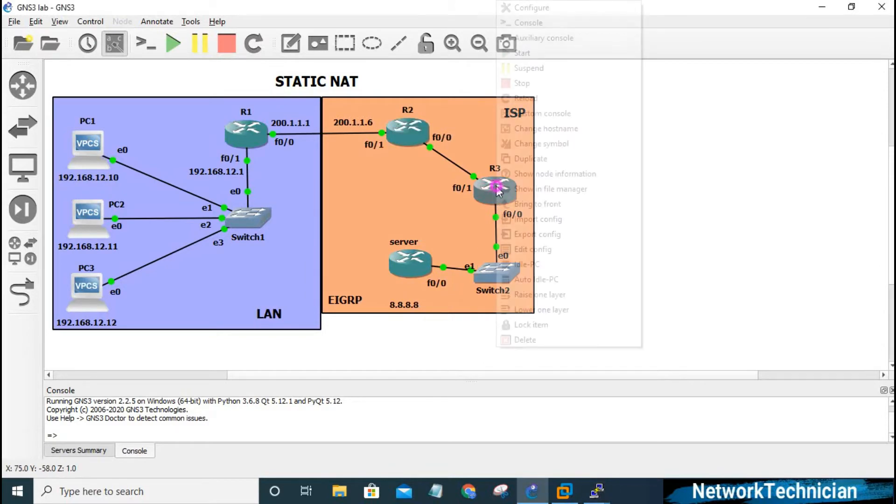
left_click(531, 23)
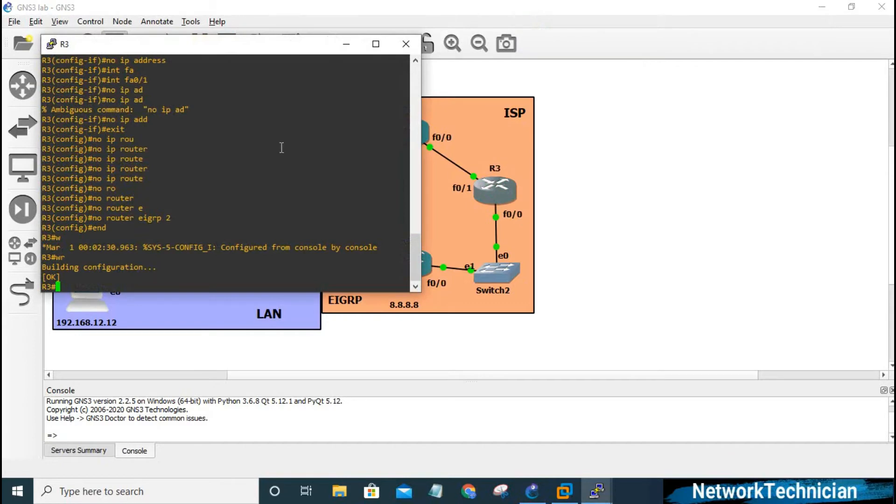
left_click(180, 279)
type("conf t")
key("Return")
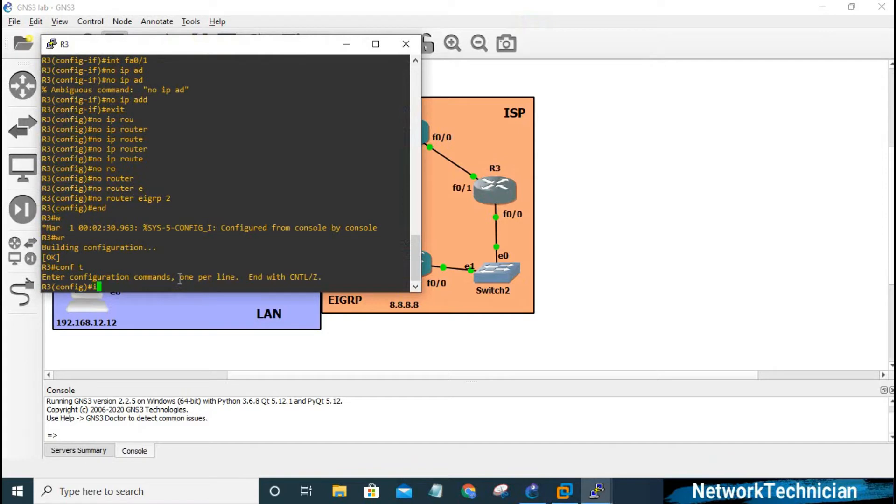
Step: On R3, assign IP address 23.1.1.2 with mask 255.255.255.252 to FastEthernet 0/1 and enable the interface
type("int fa0/1")
key("Return")
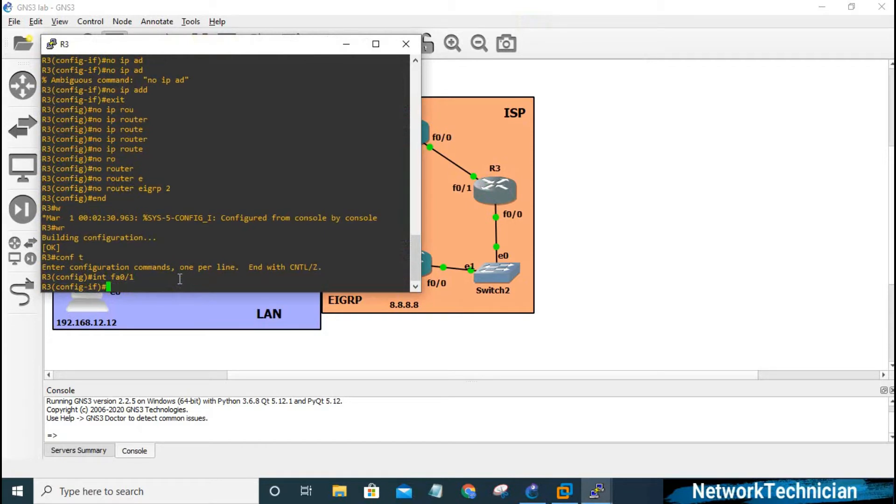
type("ip add 23.1.1.2 255.255.255.25")
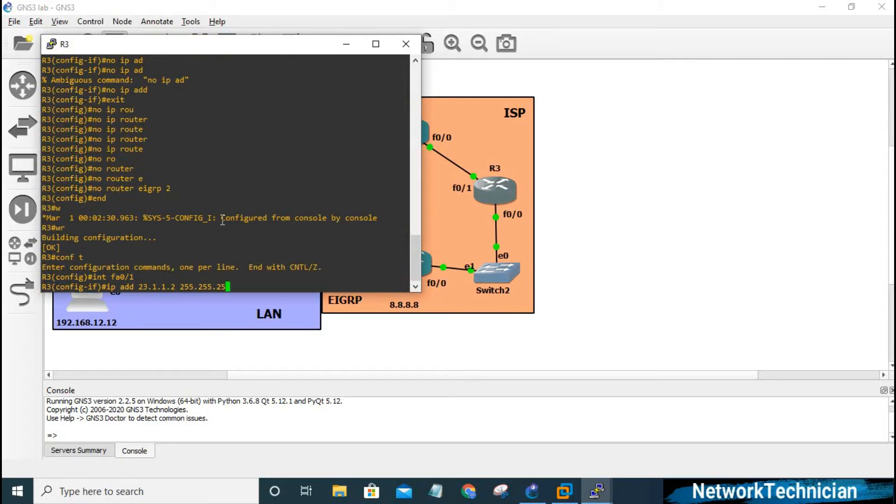
type("2")
key("Return")
key("Up")
key("Down")
type("n")
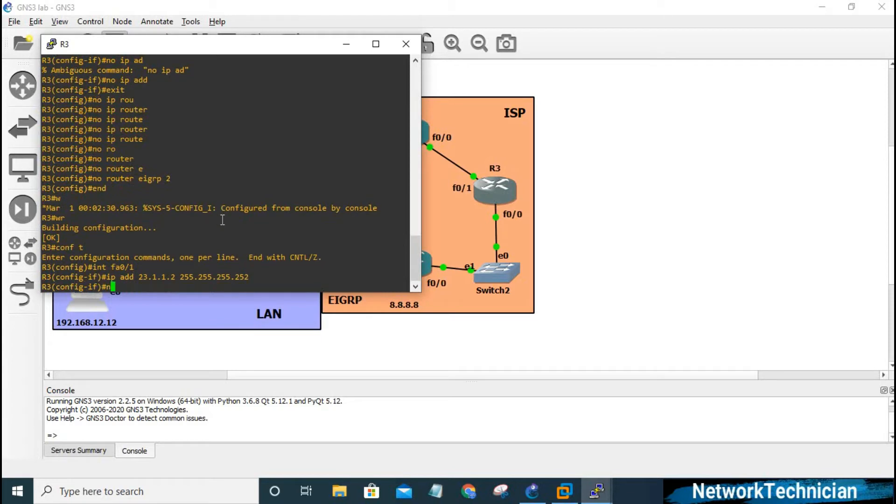
type("o sh")
key("Return")
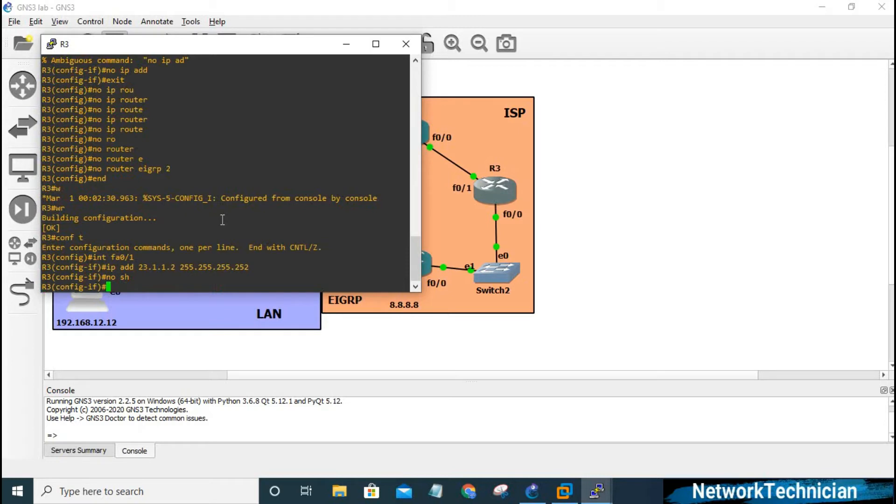
Step: On R3, assign IP address 8.8.8.1 with mask 255.0.0.0 to FastEthernet 0/0 and enable the interface
type("exit")
key("Return")
type("ig)#int f")
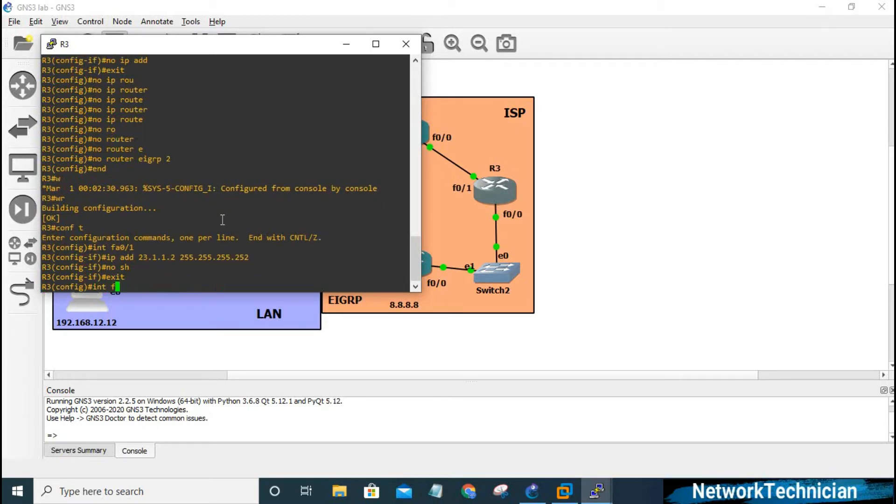
type("a0/0")
key("Return")
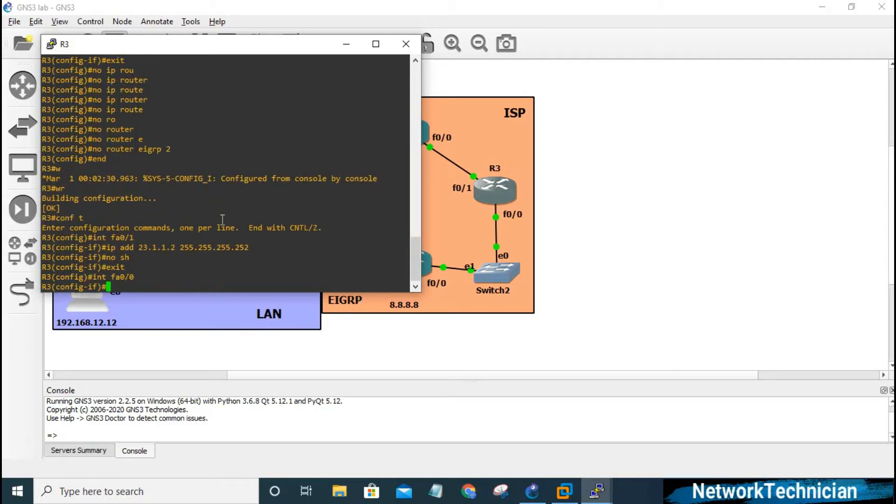
type("ip add 8.8.8.1 255.0.0.0")
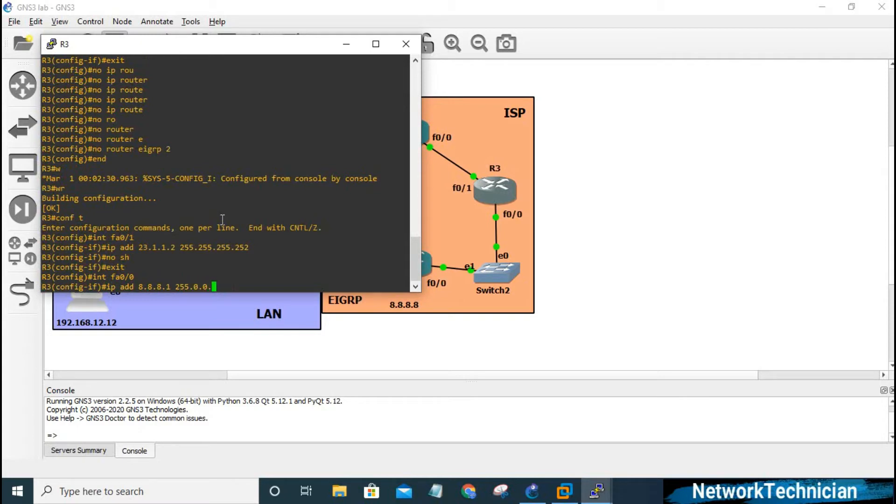
key("Return")
type("nfig-if)#n")
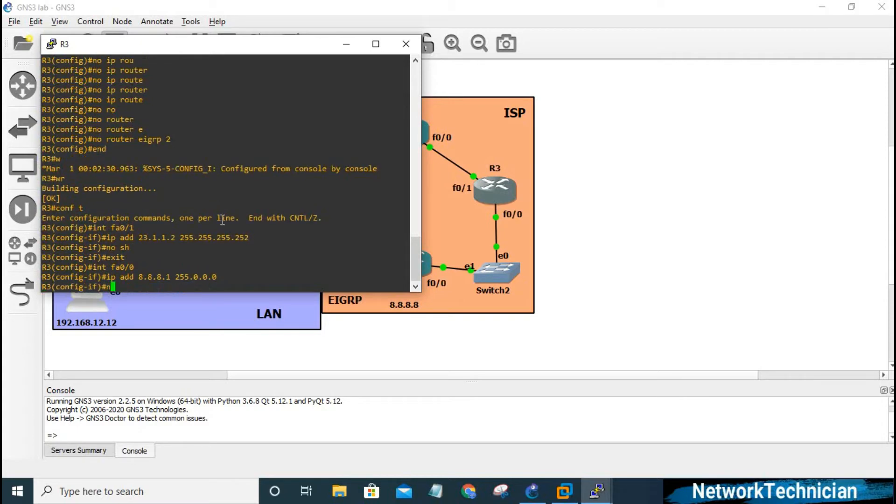
type("o sh")
key("Return")
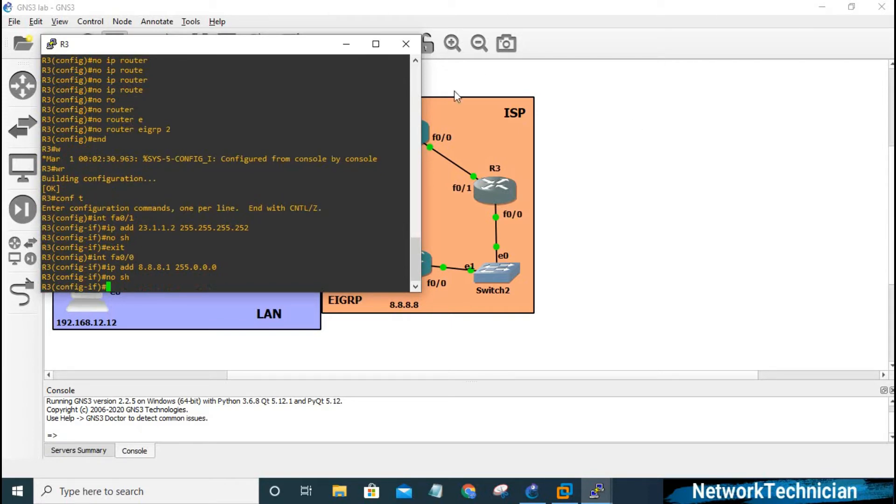
Step: Change the symbol of the server node in the ISP area to the Classic library's server symbol
left_click(621, 140)
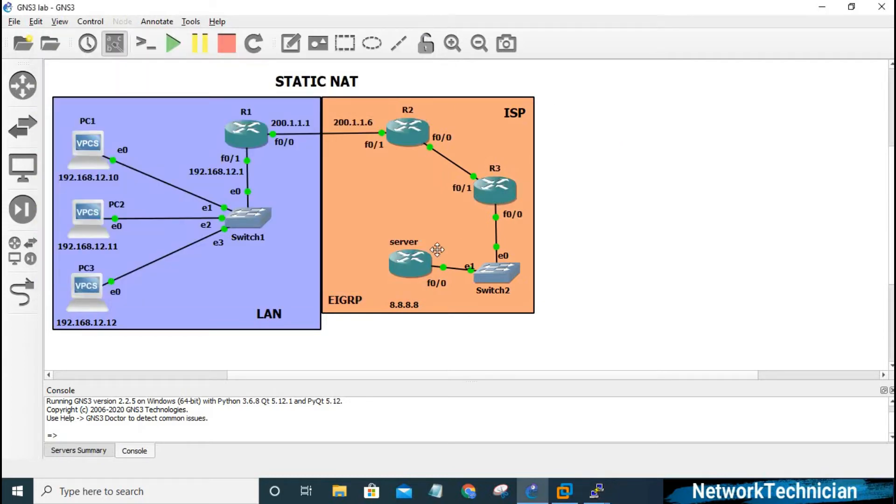
right_click(412, 259)
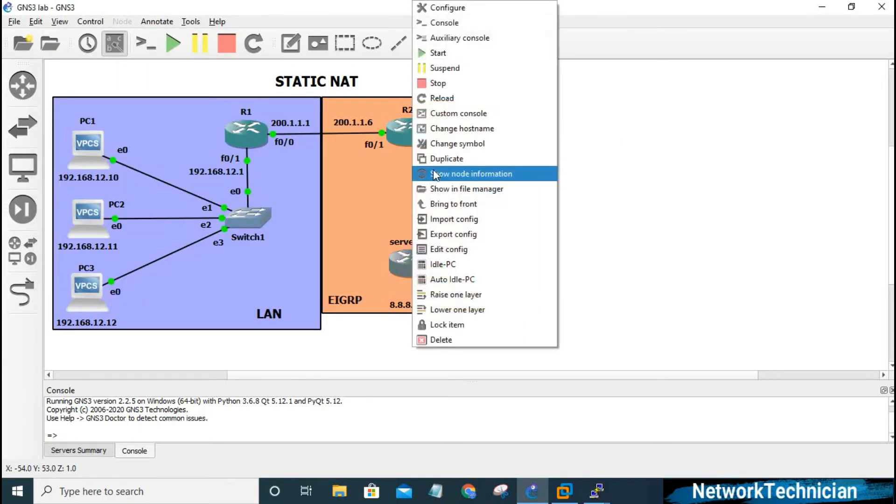
left_click(489, 143)
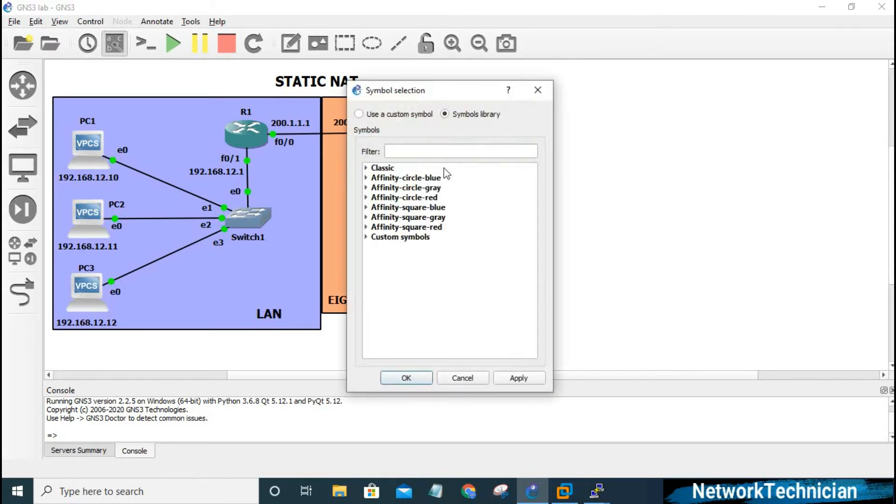
left_click(386, 169)
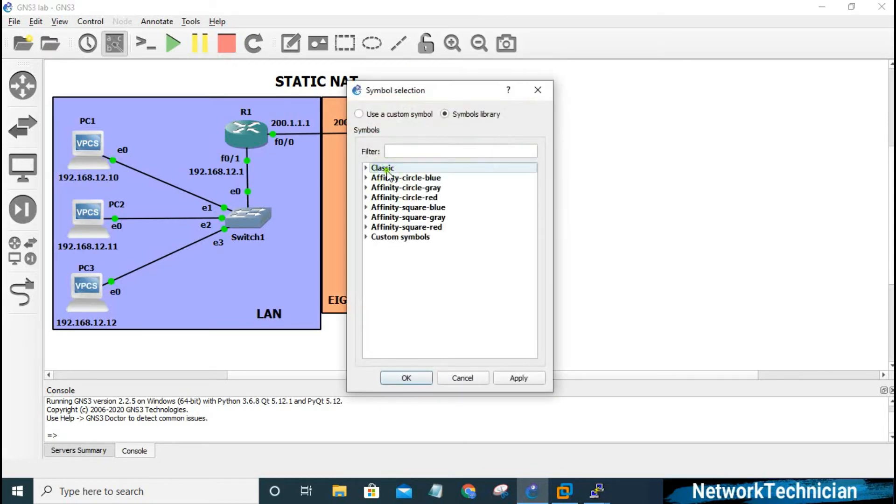
double_click(387, 170)
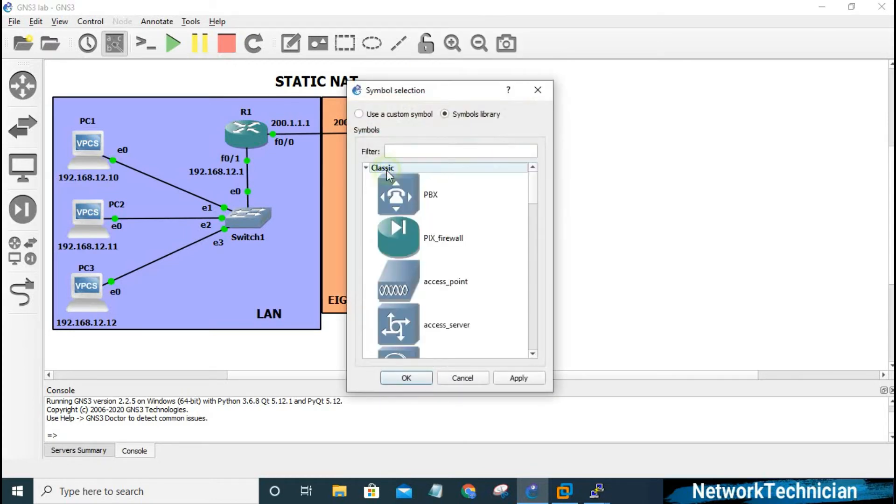
left_click(534, 354)
left_click_drag(533, 352, 534, 353)
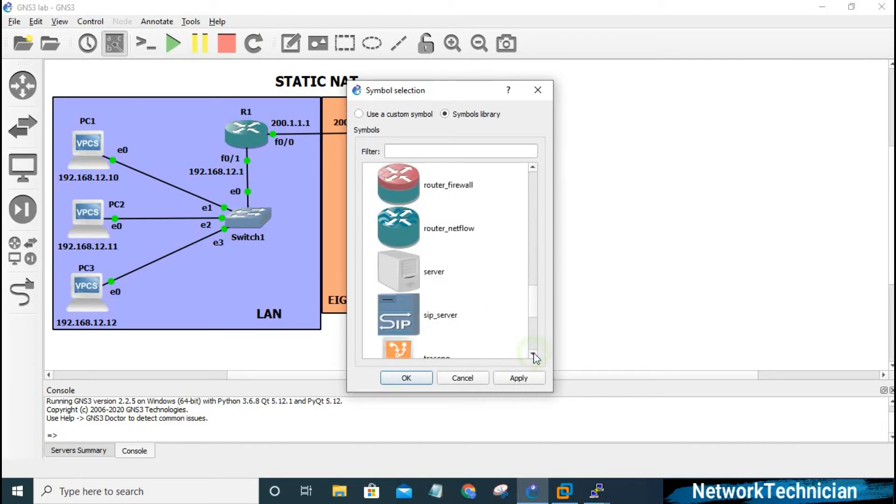
left_click(410, 275)
left_click(509, 380)
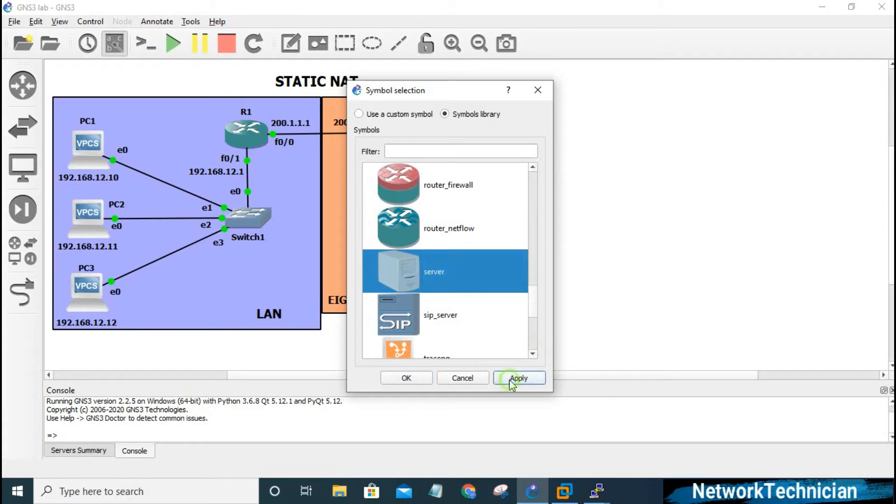
left_click(427, 380)
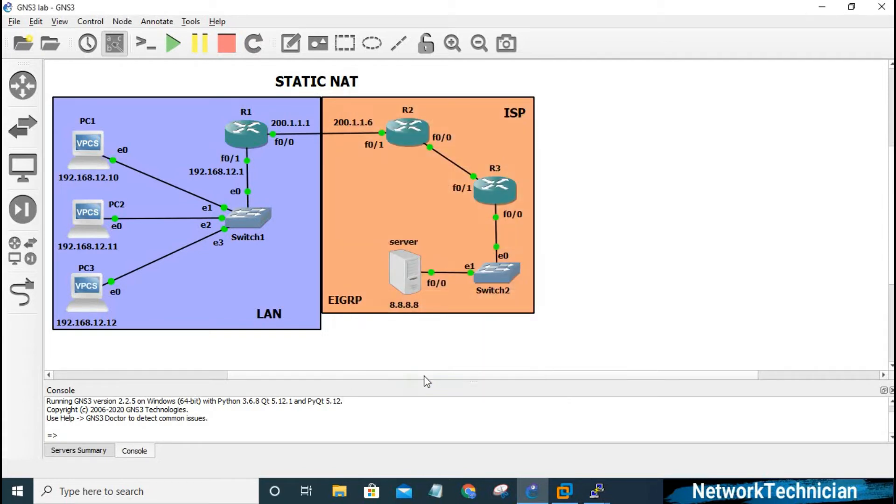
Step: Open the server node's console, move its window clear of the server in the topology, and enter global configuration mode
right_click(406, 276)
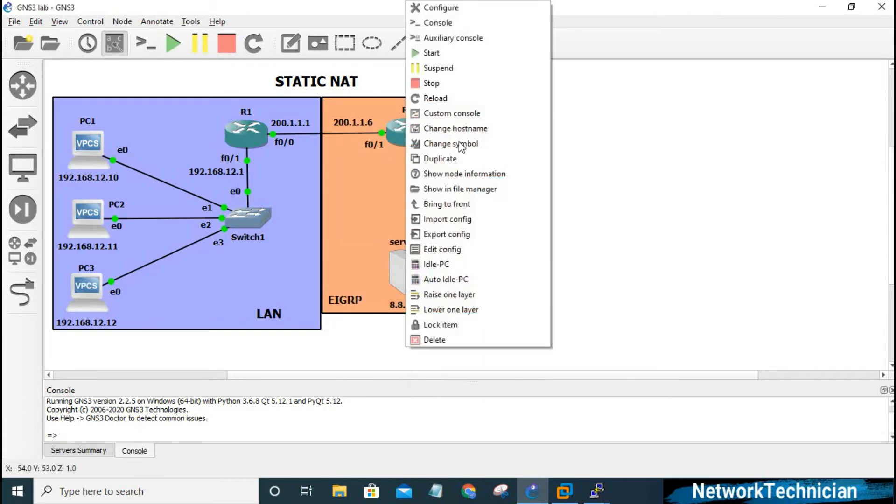
left_click(452, 26)
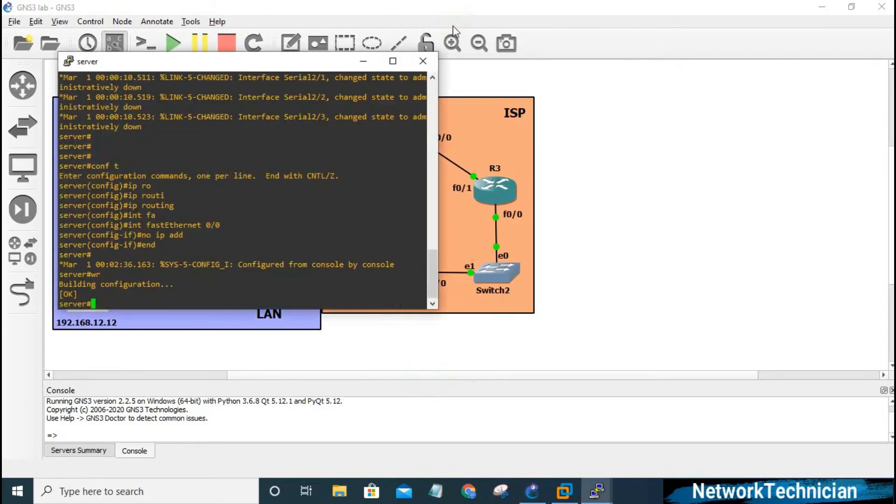
left_click_drag(335, 62, 752, 107)
type("c")
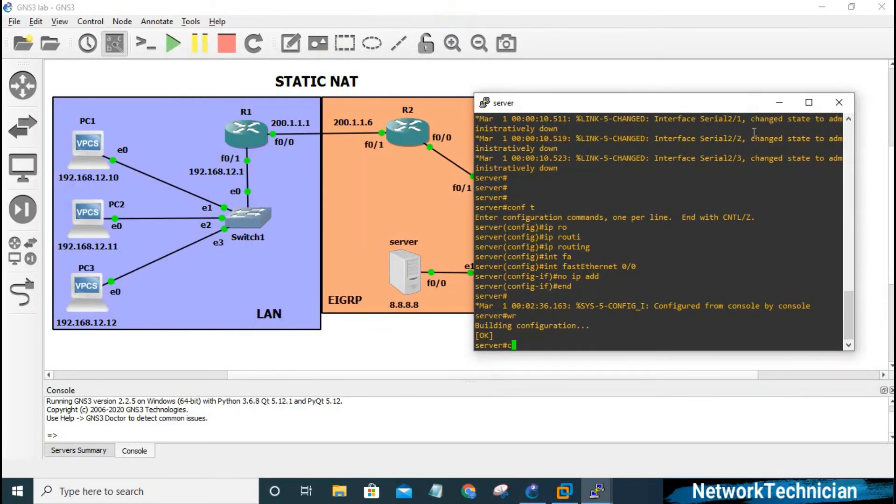
type("onf t")
key("Return")
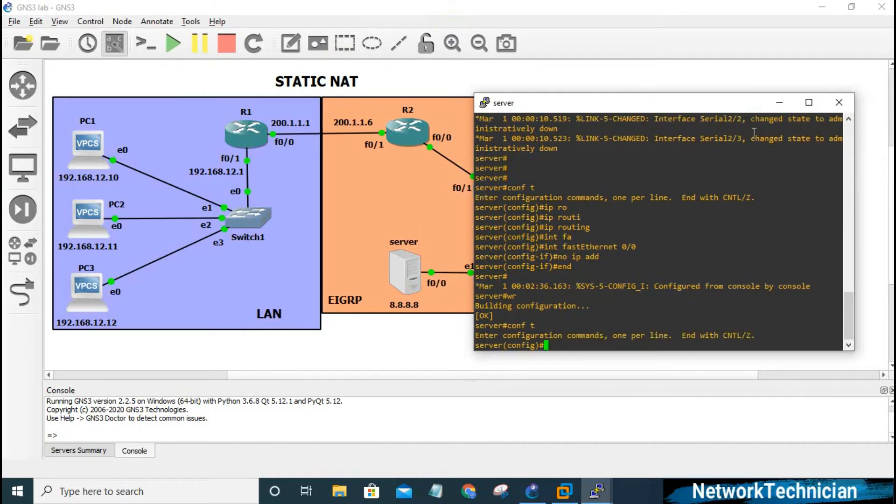
Step: On the server, assign IP address 8.8.8.8 with mask 255.0.0.0 to FastEthernet 0/0 and enable the interface
type("int fa0/0")
key("Return")
type("ig-if)#i")
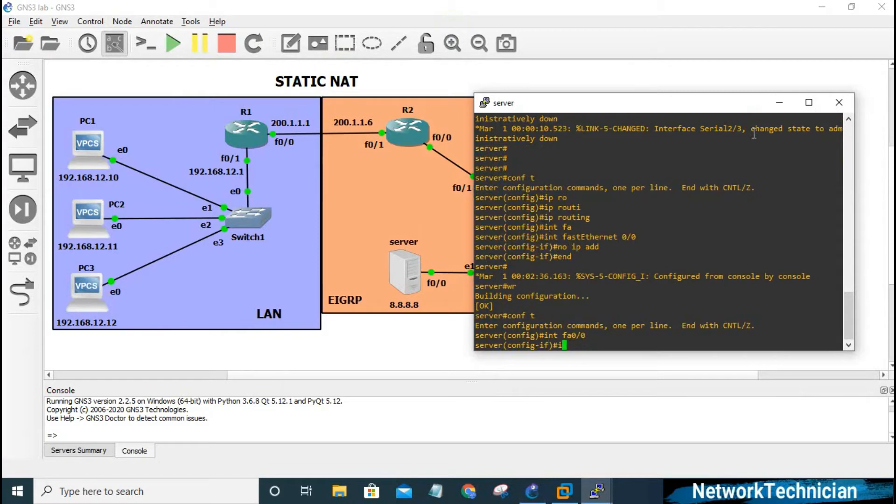
type("p add 8.8.8.8 255.0.0.0")
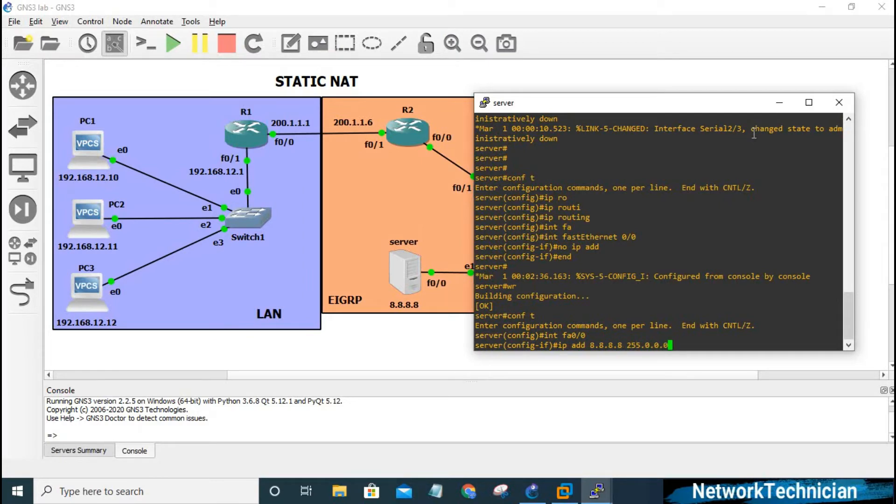
key("Return")
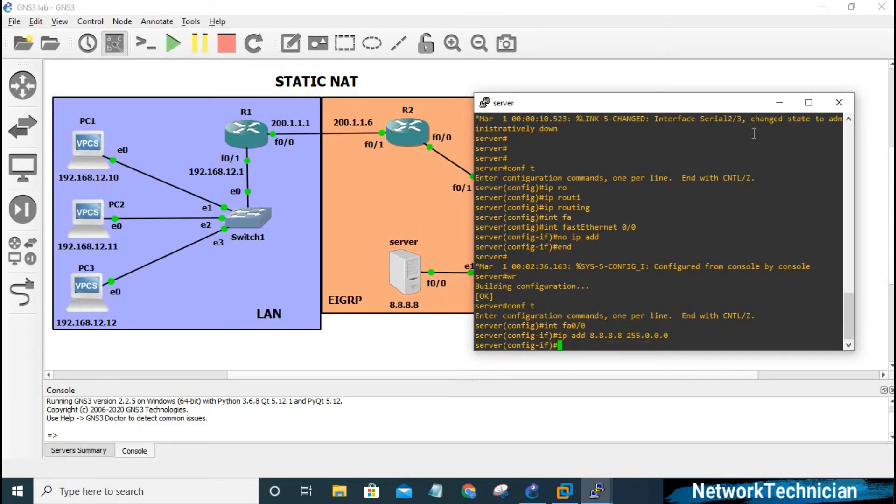
type("no sh")
key("Return")
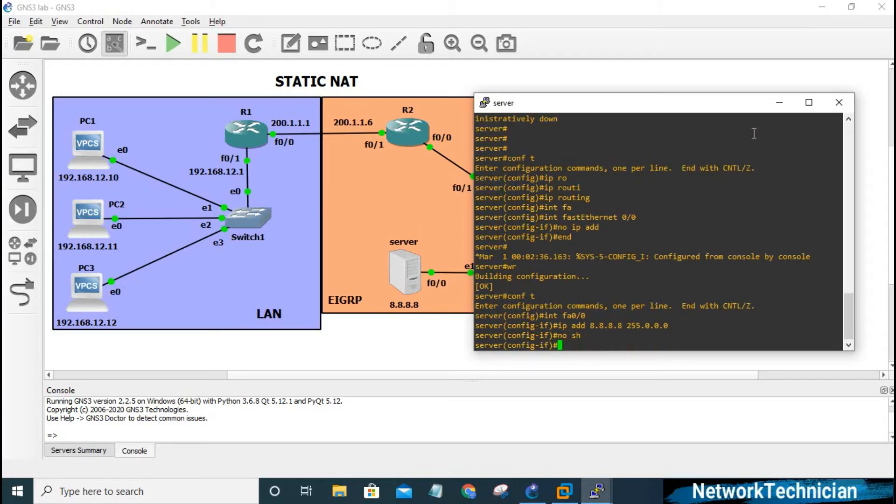
type("exit")
key("Return")
Step: Disable IP routing on the server and return to privileged EXEC mode
type("n")
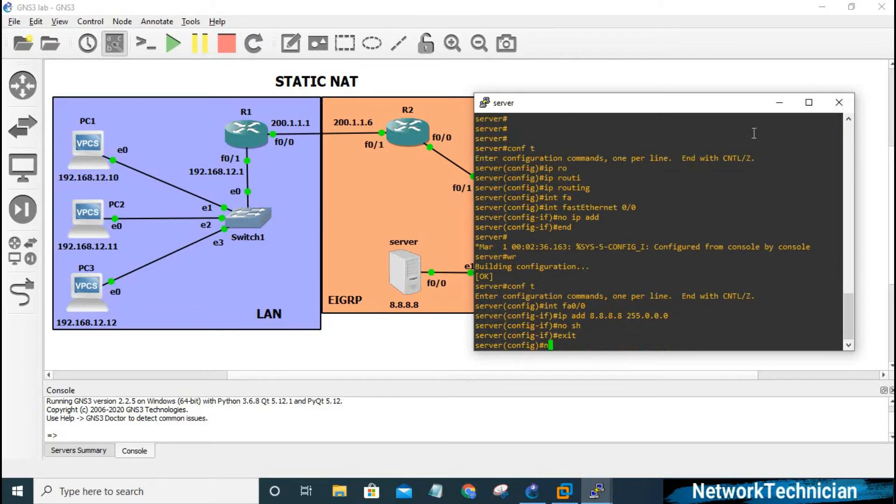
type("o ip ro")
key("Tab")
type("ut")
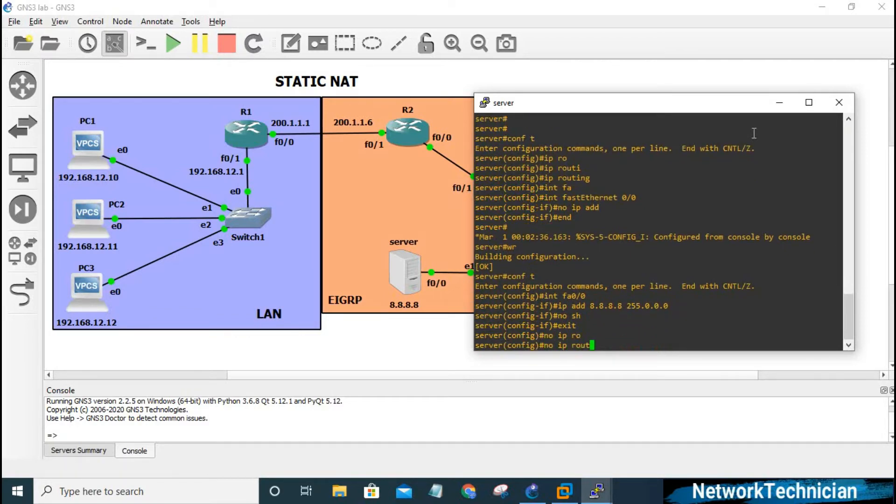
type("i")
key("Tab")
key("Return")
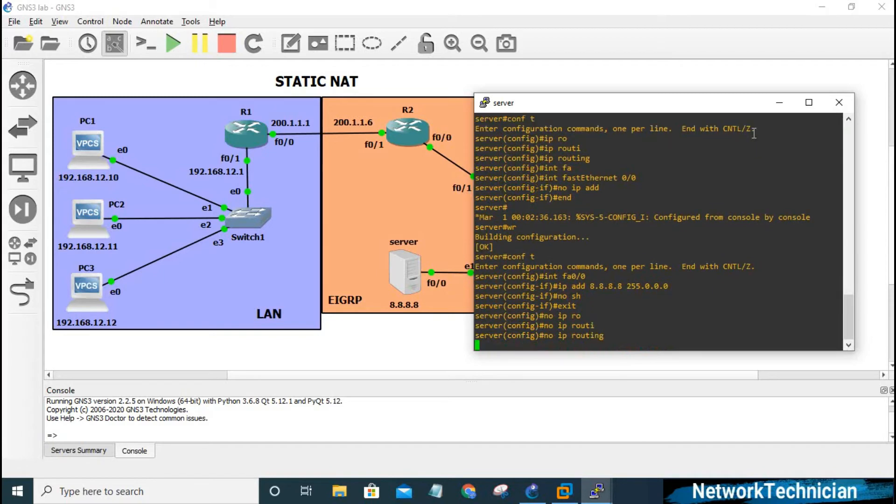
type("erver(config)#exit")
key("Return")
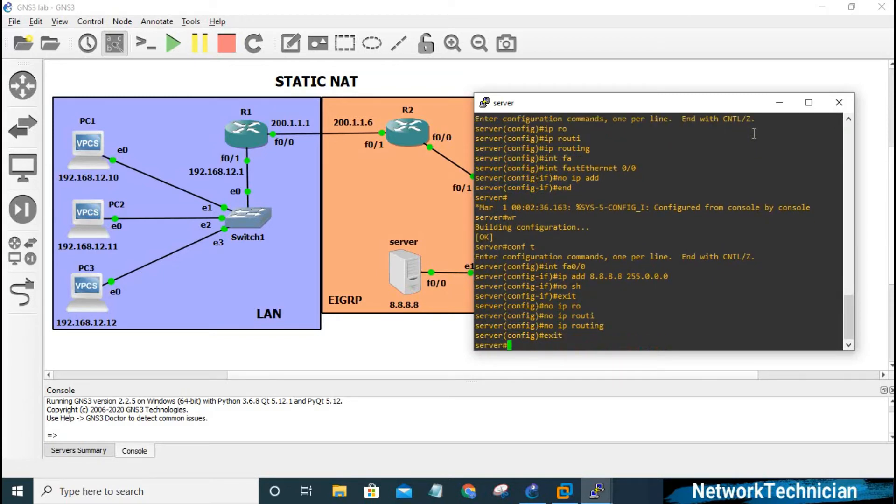
Step: Set the server's IP default gateway to 8.8.8.1 in global configuration mode and end the configuration session
type("ip")
key("BackSpace")
key("BackSpace")
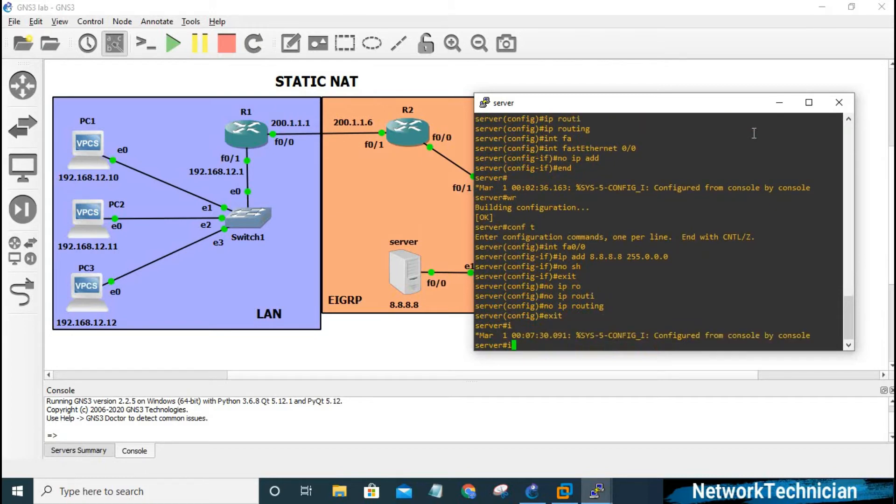
type("conf t")
key("Return")
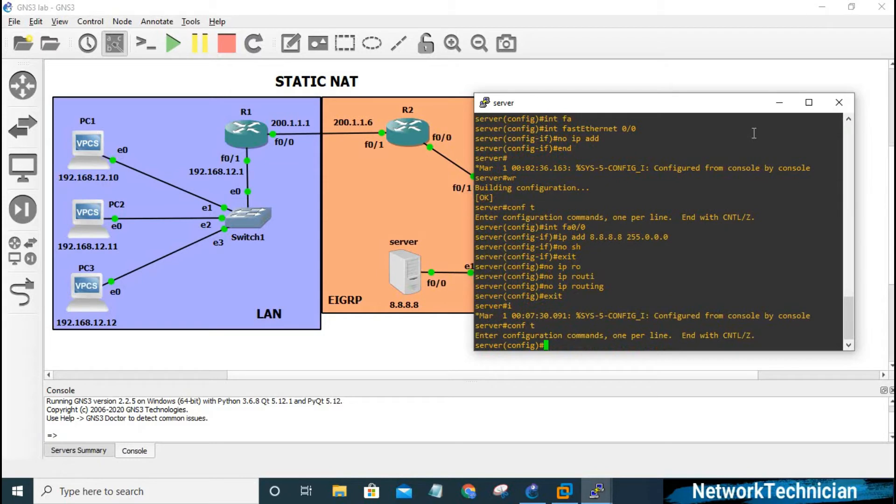
type("i")
type("p def")
key("Tab")
type("g")
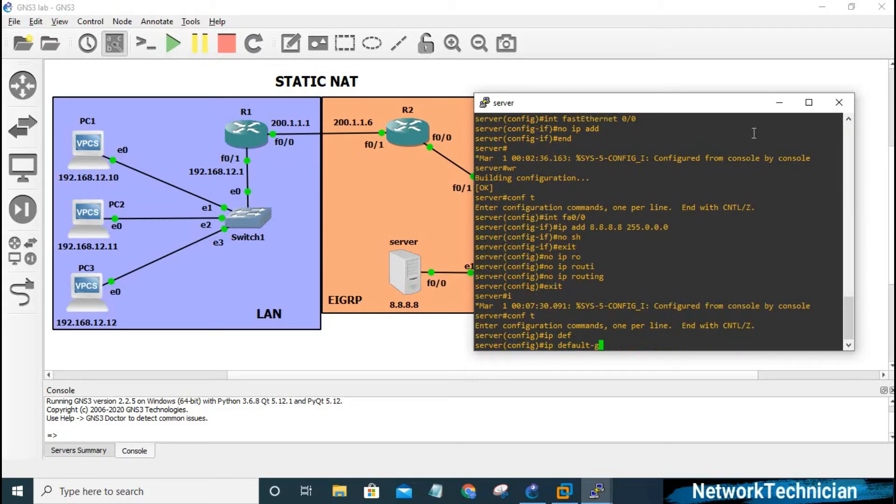
key("Tab")
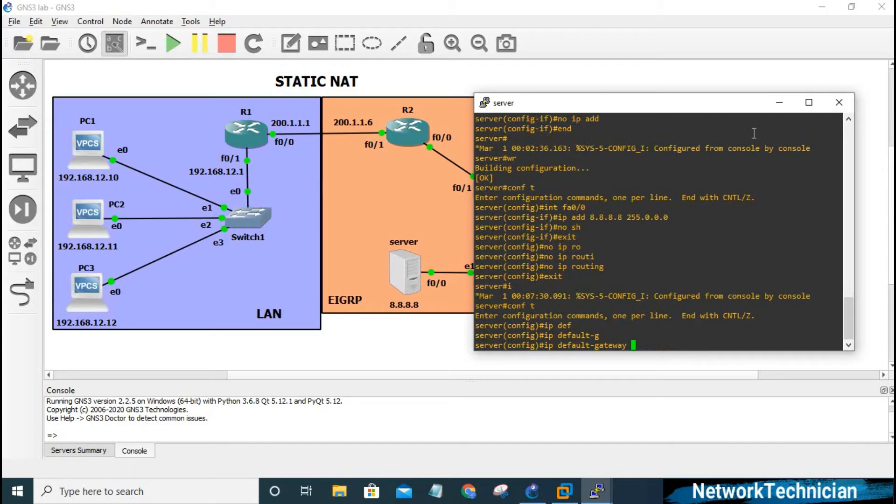
type("8.8.8.1")
key("Return")
type("erver(config)#e")
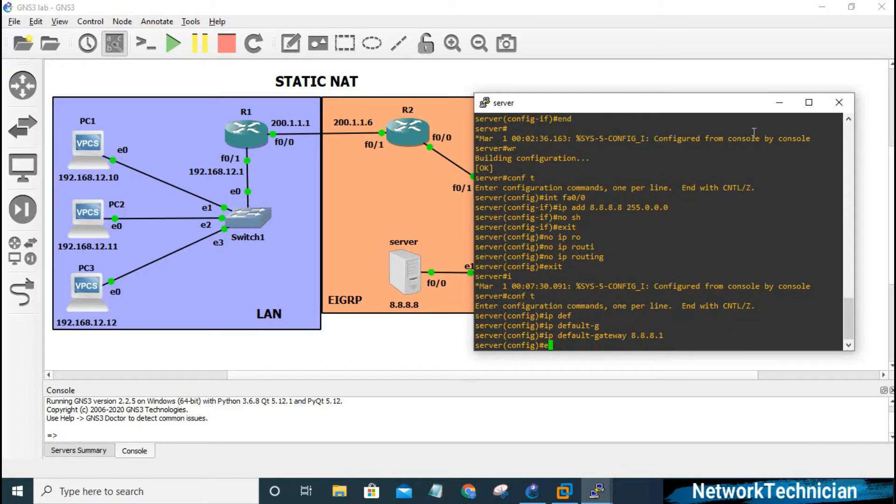
type("nd")
key("Return")
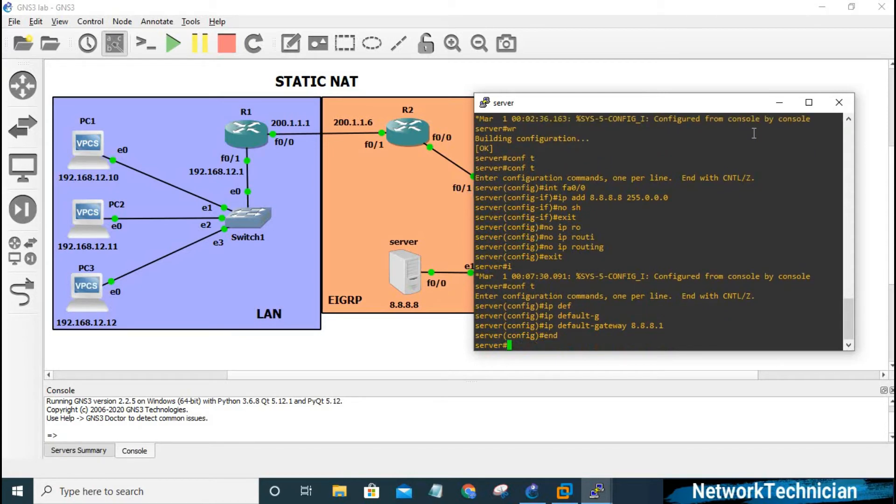
Step: Show the server's IP routing information and highlight the default gateway line
key("Return")
key("Return")
key("Return")
type("sh i")
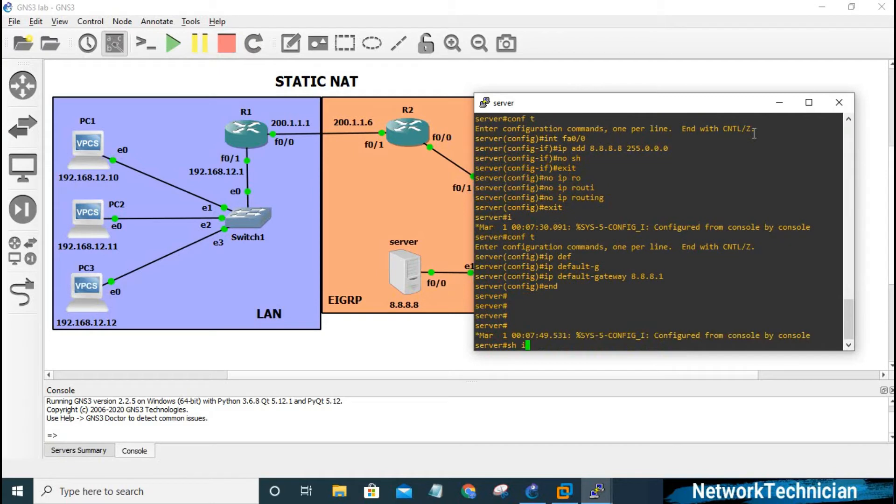
type("p ro")
key("Return")
key("Return")
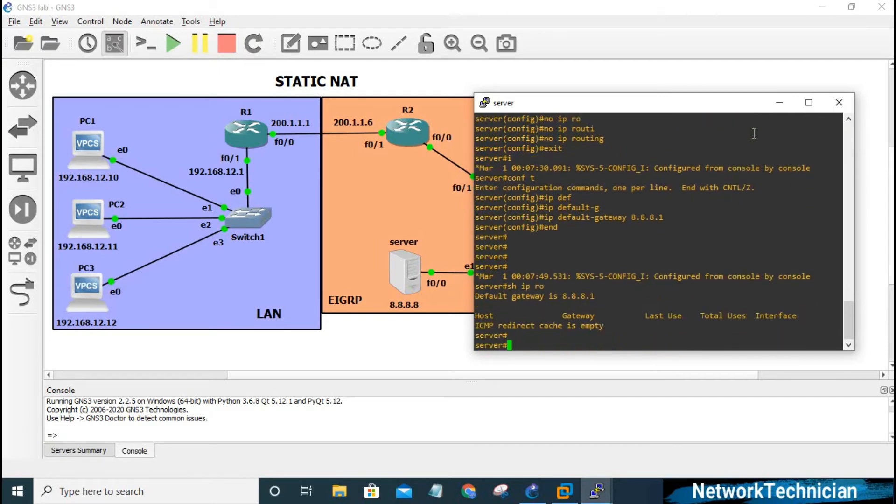
key("Return")
key("Return")
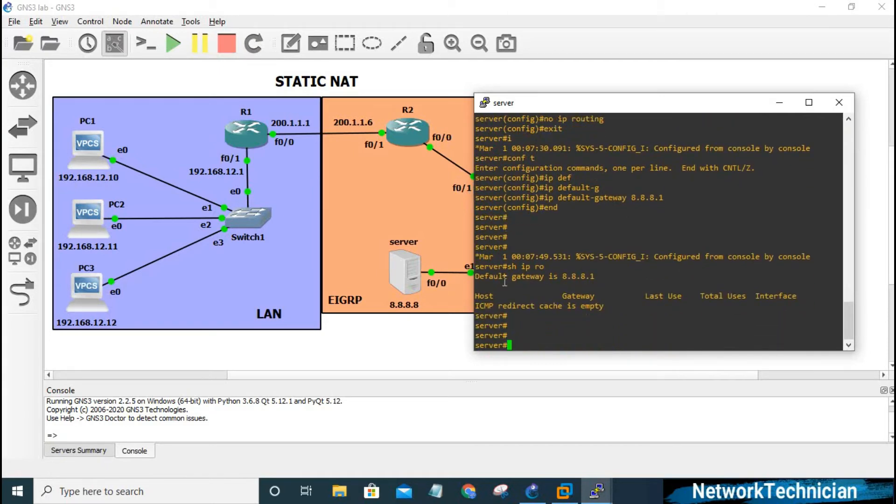
left_click_drag(477, 276, 595, 278)
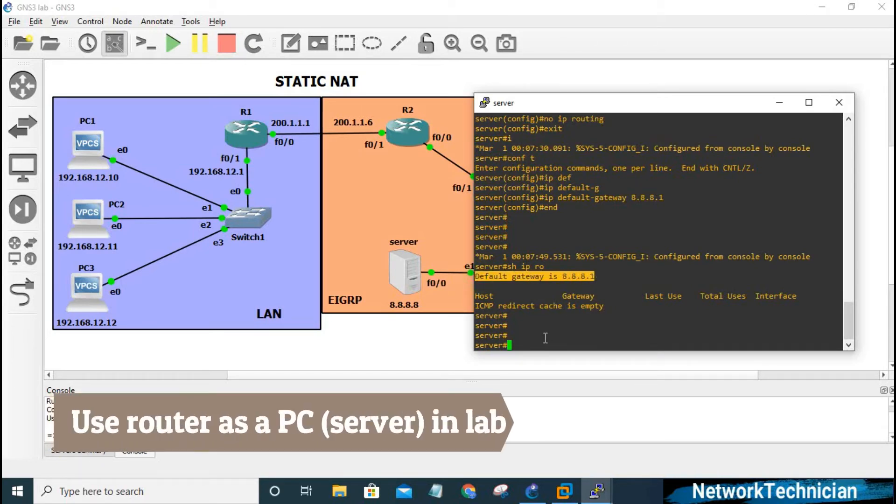
Step: Save the server's running configuration and close its console session
type("wr")
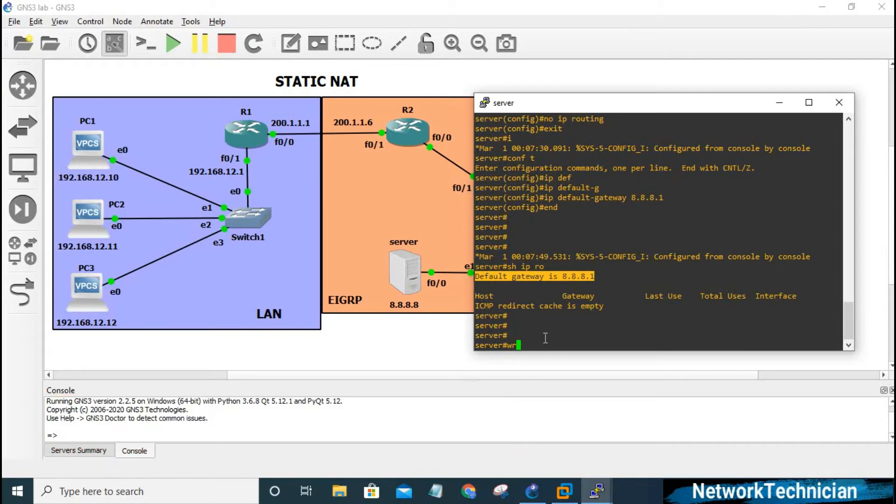
key("Return")
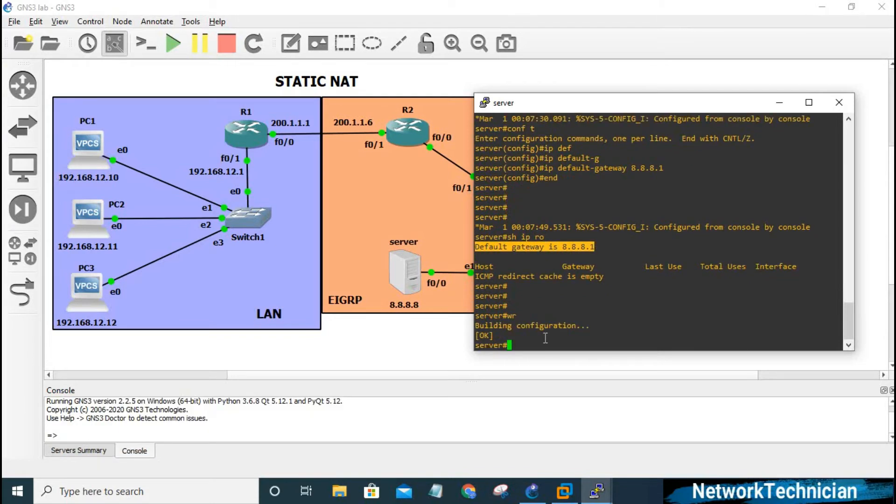
left_click(837, 104)
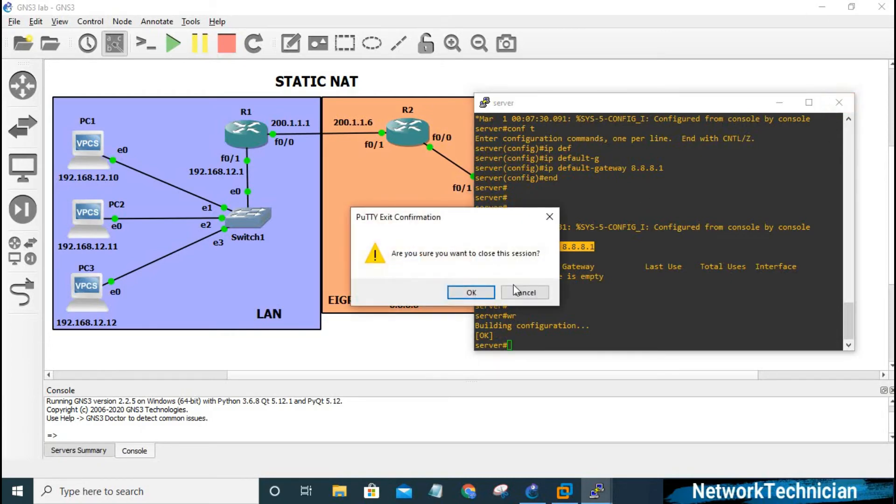
left_click(486, 292)
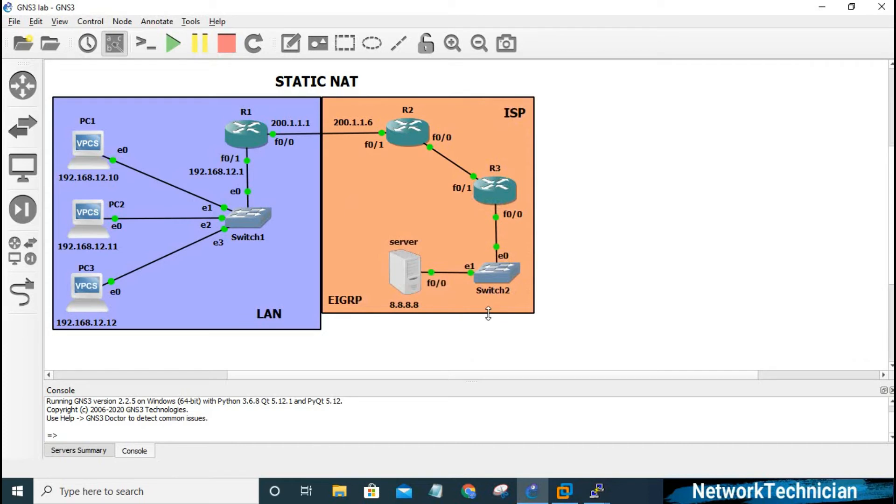
Step: Open R2's console, clear the stray characters from the command line and leave interface configuration for global configuration mode
right_click(416, 139)
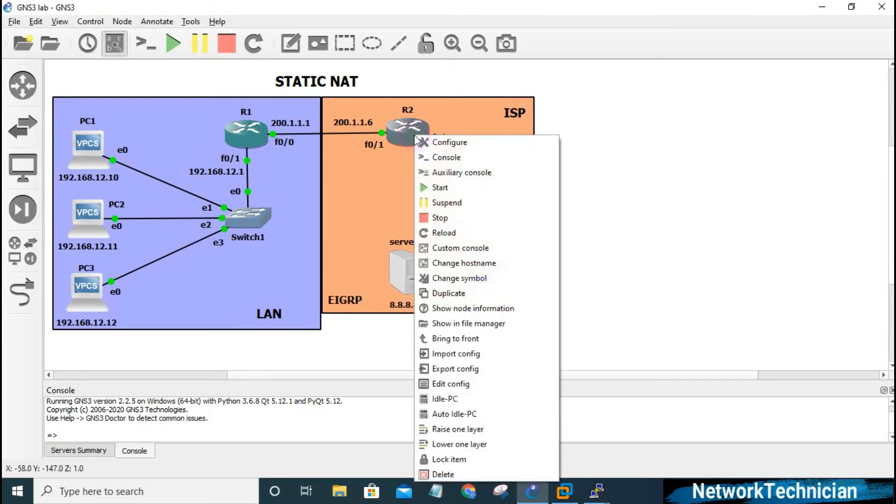
left_click(480, 161)
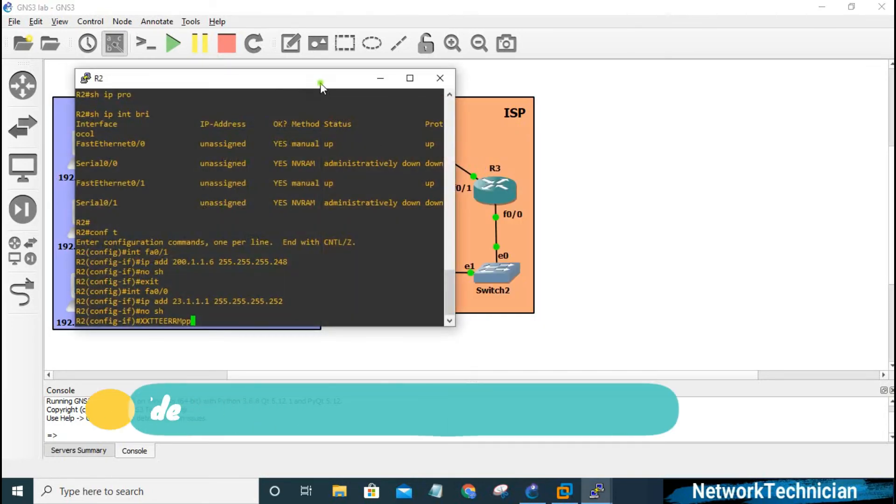
left_click_drag(320, 83, 738, 114)
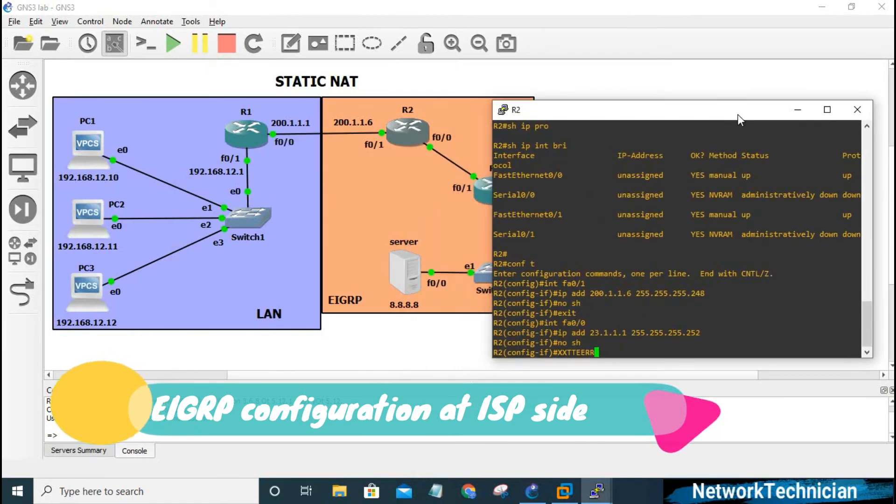
key("BackSpace")
key("BackSpace")
key("BackSpace")
key("BackSpace")
key("BackSpace")
key("BackSpace")
key("BackSpace")
key("BackSpace")
type("ex")
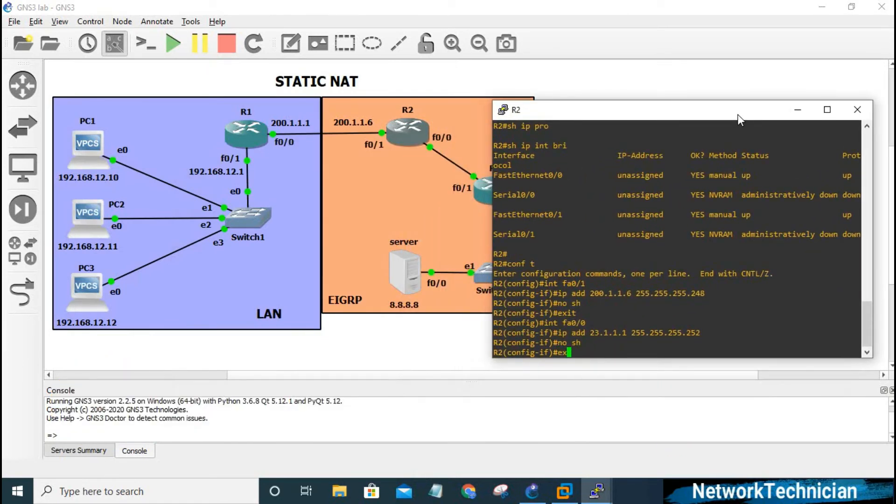
type("it")
key("Return")
key("Return")
key("Return")
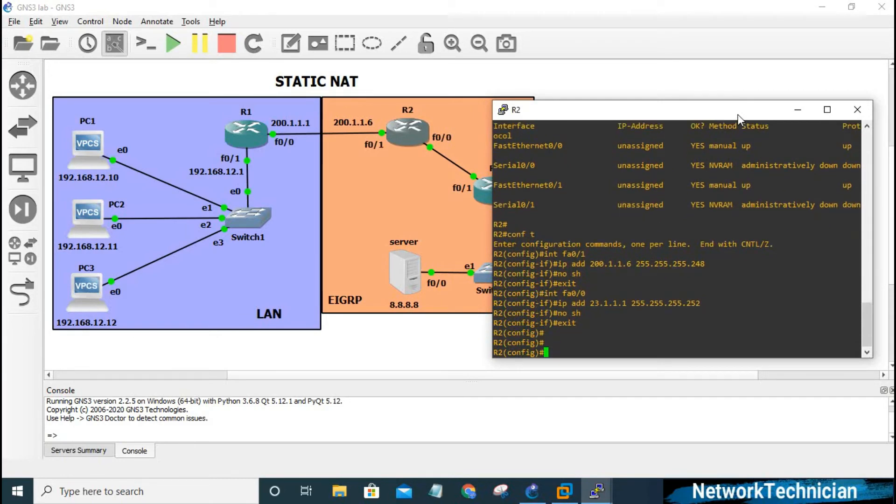
Step: Display R2's brief IP interface summary from global configuration mode
type("d")
type("o sh ip")
type(" int br")
type("i")
key("Return")
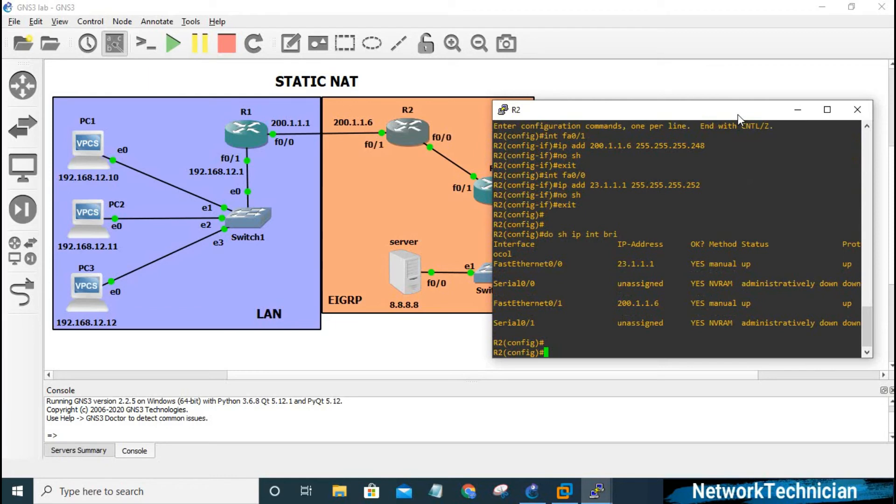
Step: Start the EIGRP routing process with autonomous system number 2 on R2
type("ro")
key("Tab")
type("ute")
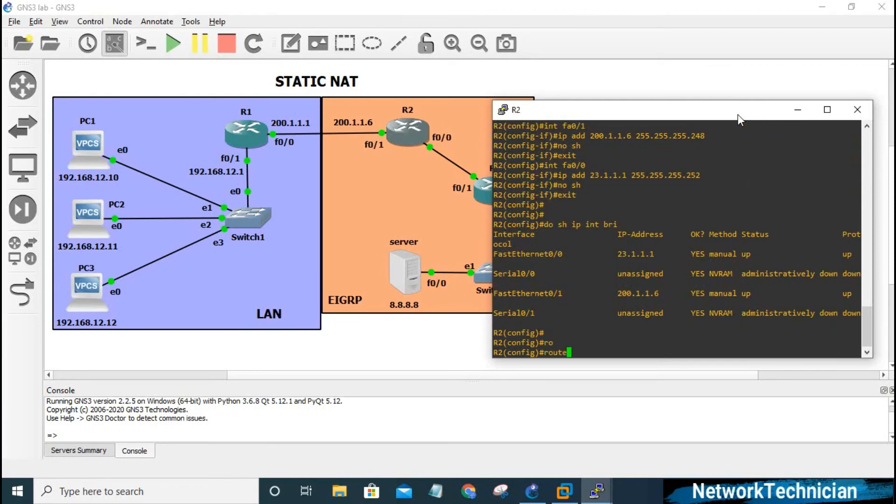
type("r")
key("Tab")
type("e")
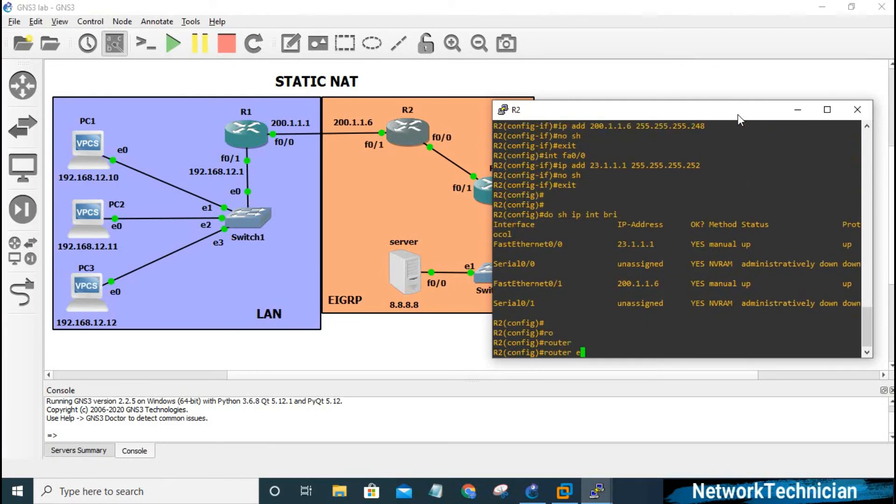
key("Tab")
type("2")
key("Return")
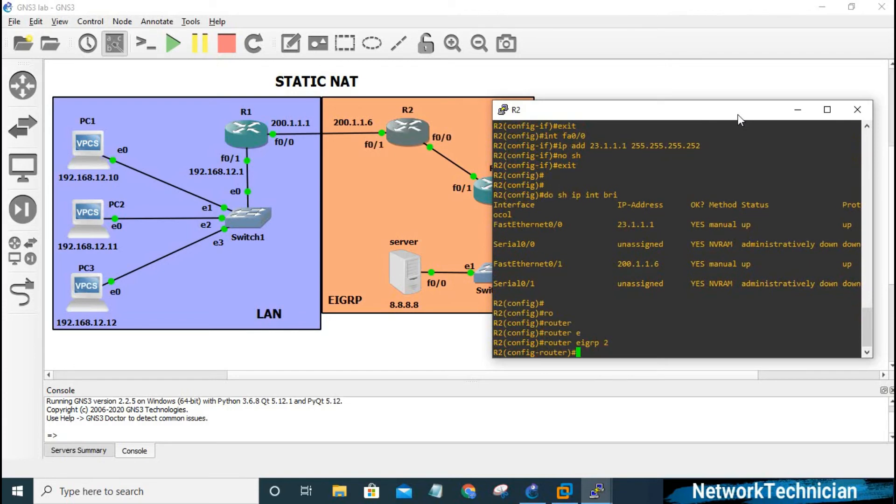
Step: Advertise networks 23.0.0.0 and 200.1.1.0 in R2's EIGRP process and end the configuration session
type("net 23.0.0.0")
key("Return")
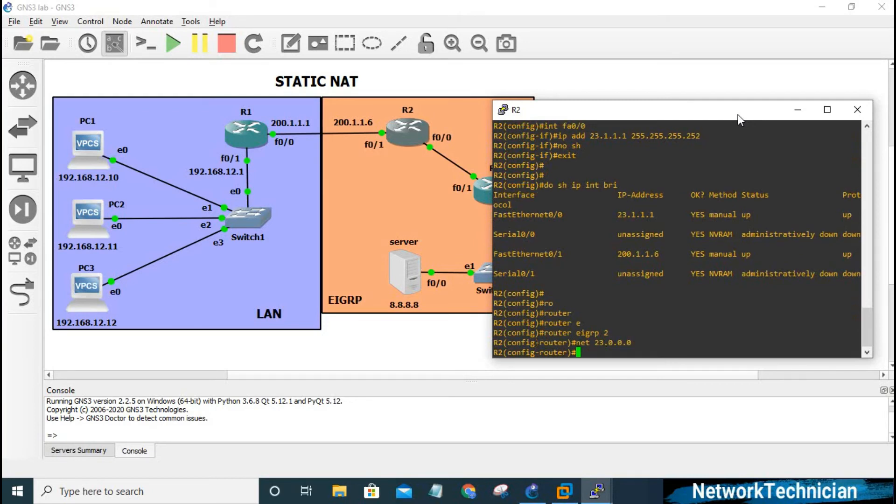
type("net 200.1.1.0")
key("Return")
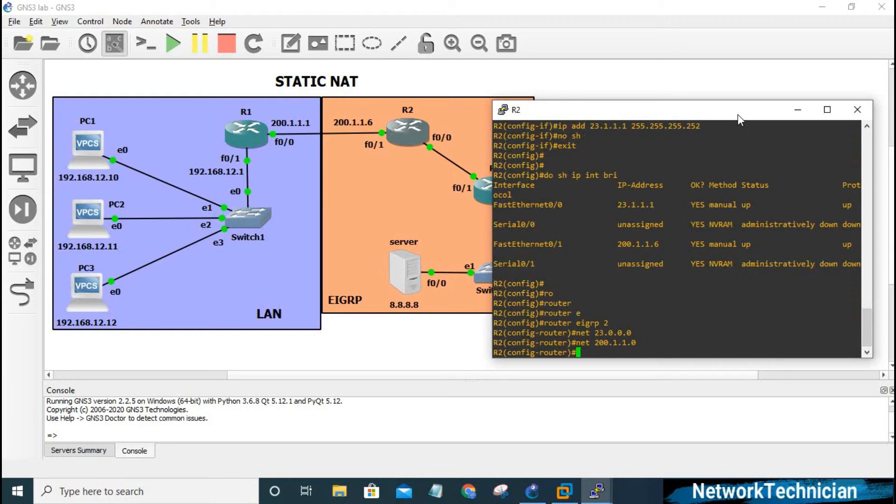
type("end")
key("Return")
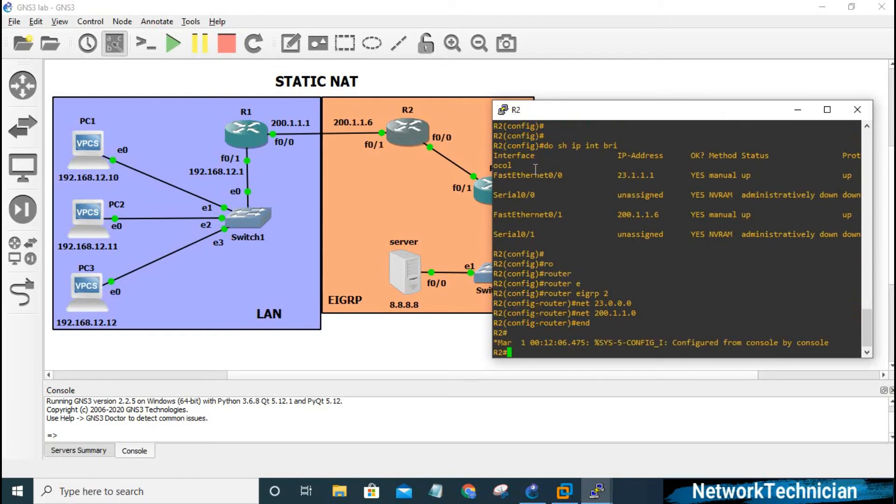
Step: Open R3's console and enter global configuration mode
right_click(480, 194)
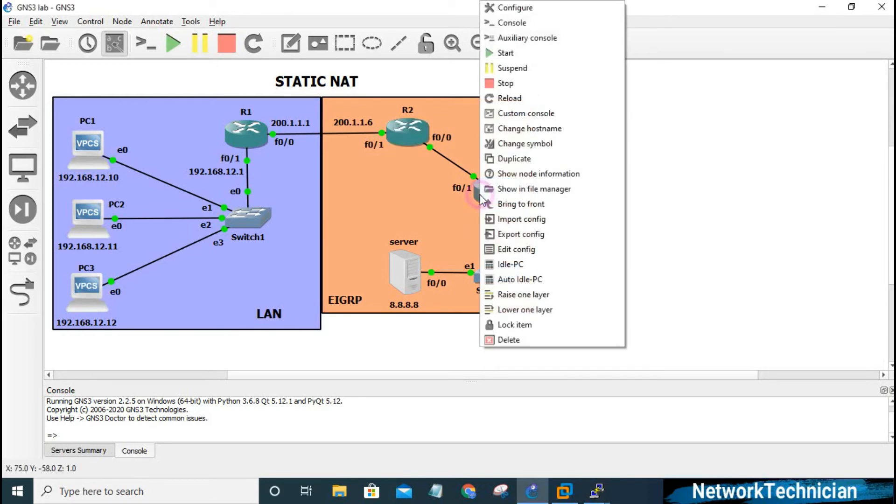
left_click(528, 22)
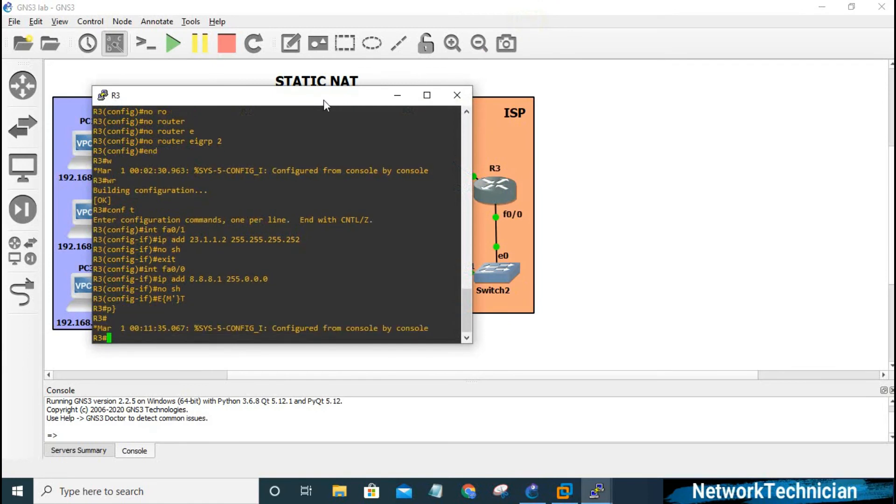
left_click_drag(324, 99, 293, 96)
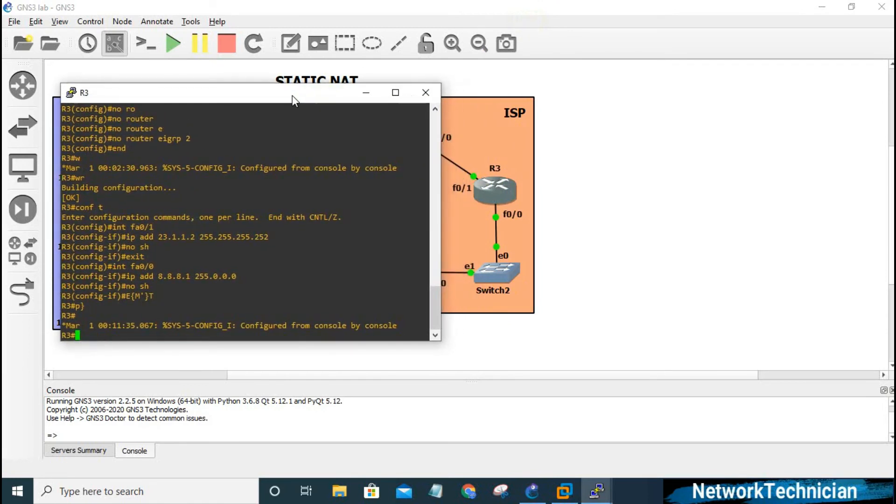
type("conf t")
key("Return")
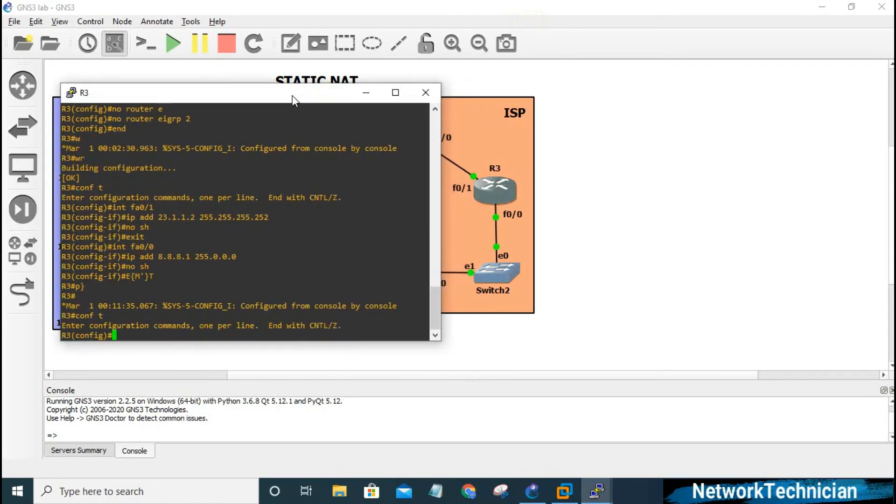
Step: Start the EIGRP routing process with autonomous system number 2 on R3
type("rou")
key("Tab")
type("tee")
key("BackSpace")
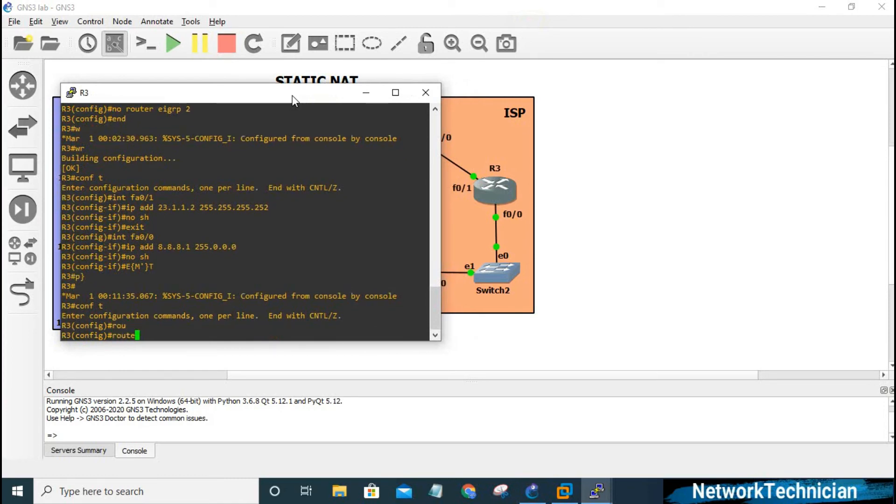
type("r")
key("Tab")
type("e")
key("Tab")
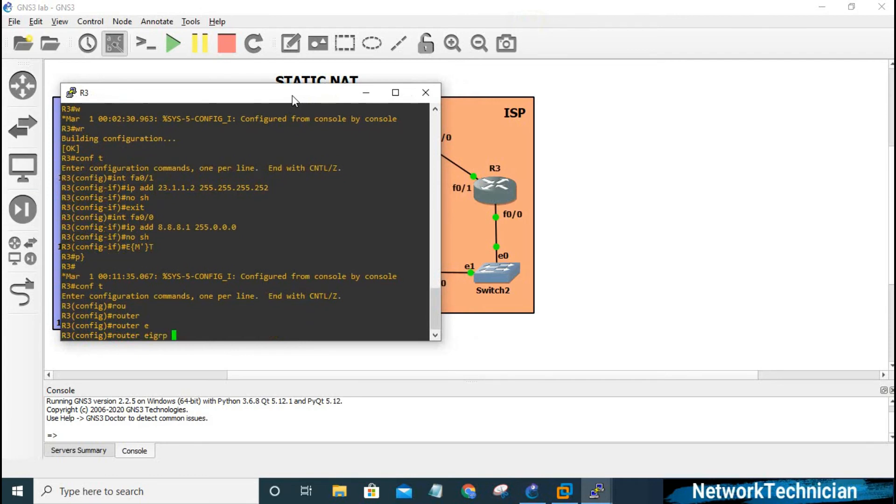
type("2")
key("Return")
Step: Advertise networks 23.0.0.0 and 8.8.8.1 in R3's EIGRP process and return to privileged EXEC mode
type("nfig-router)#n")
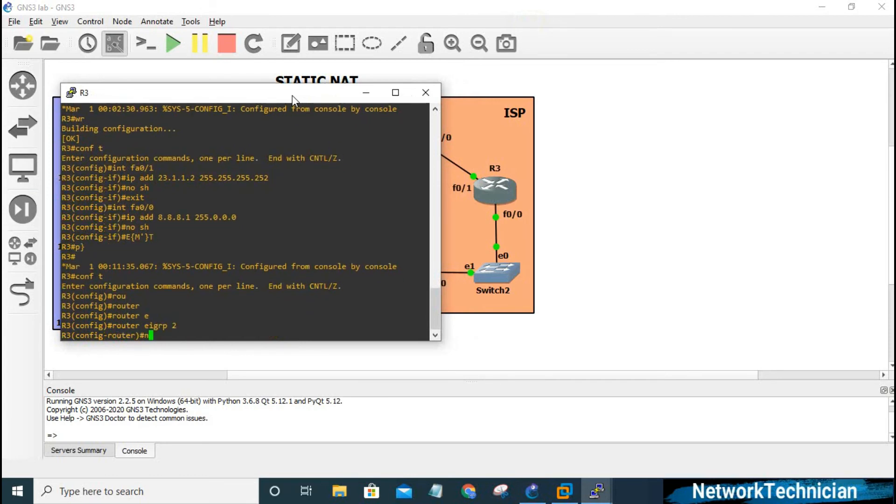
type("et 23.0.0.0")
key("Return")
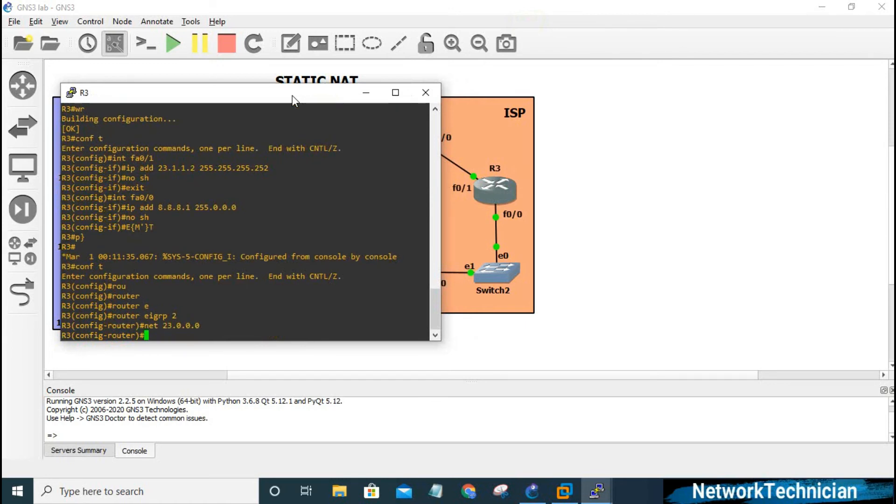
type("net ")
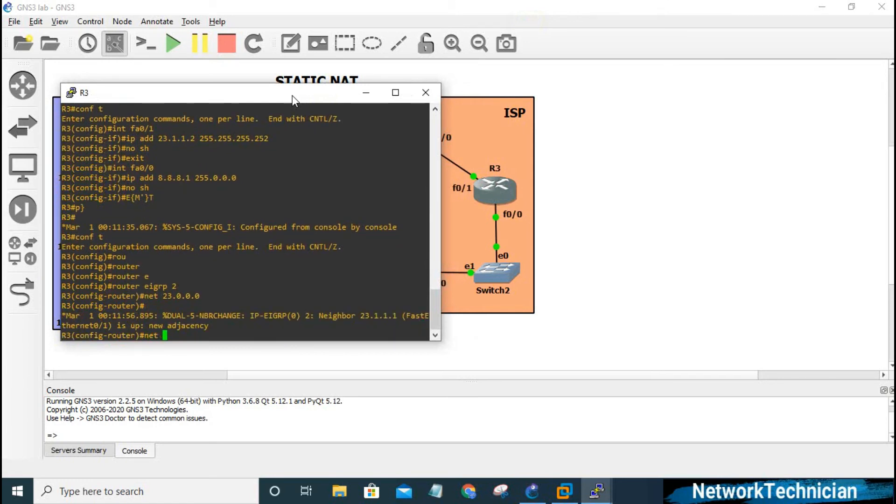
type("8.8.8.1")
key("Return")
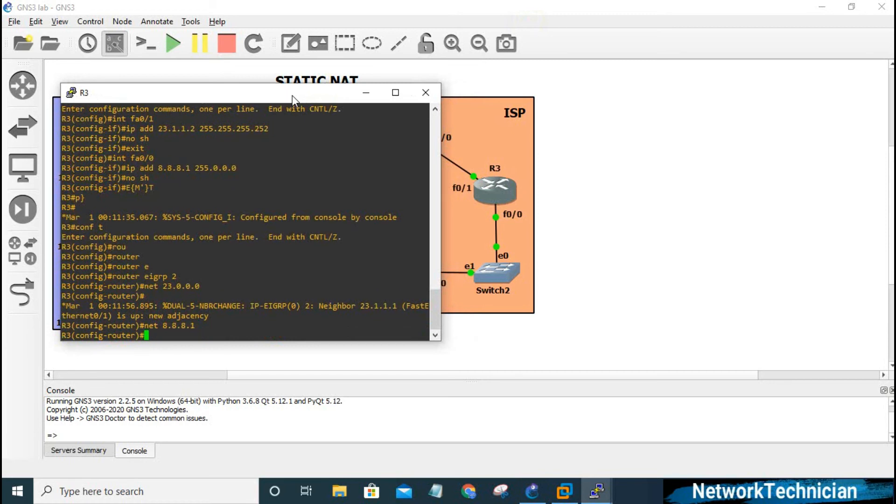
type("end")
key("Return")
key("Return")
key("Return")
key("Return")
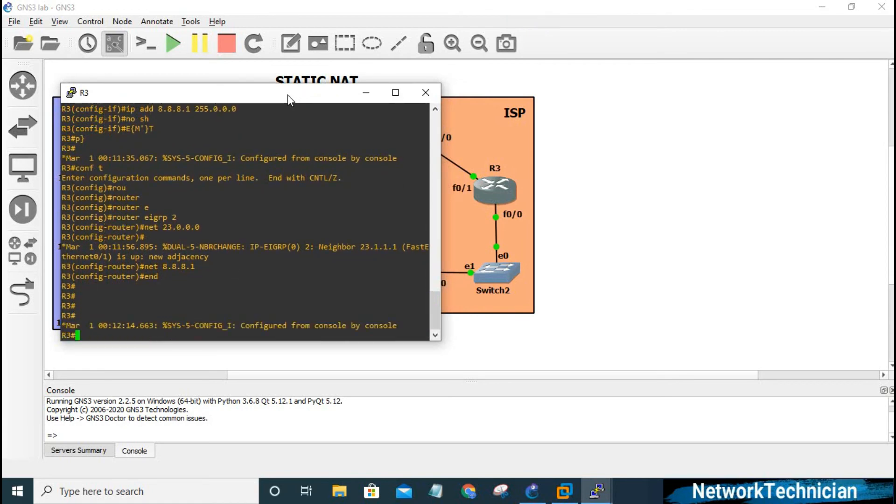
Step: Move R3's console clear of the LAN side of the topology and ping 200.1.1.6 from R3
left_click_drag(286, 95, 491, 191)
left_click_drag(686, 128, 699, 112)
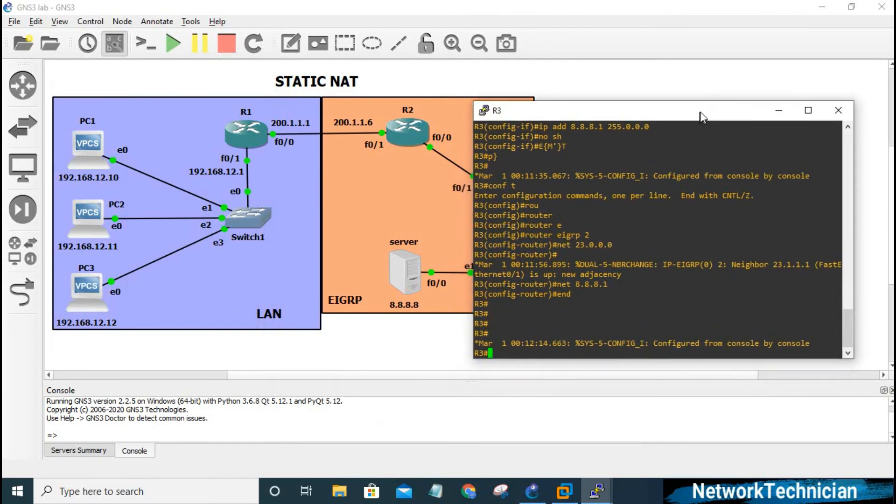
type("pi")
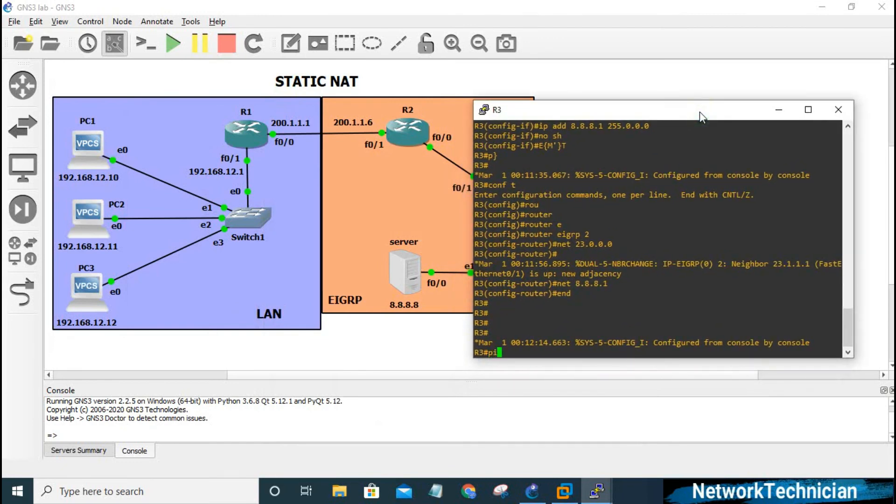
type("ng 200.1.1.6")
key("Return")
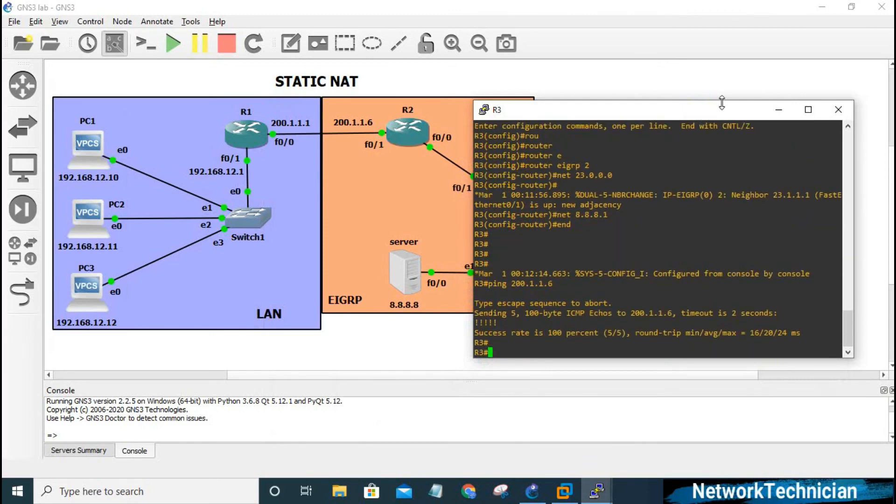
Step: Save R3's running configuration and close its console session
type("wr")
key("Return")
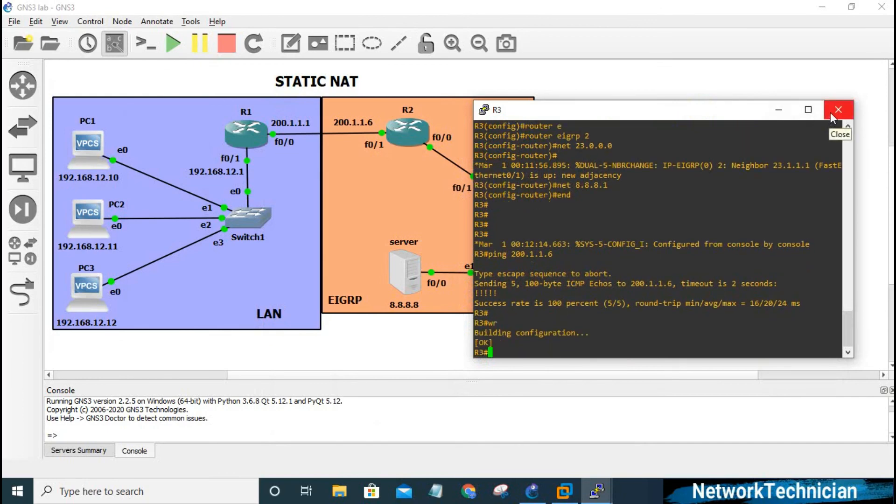
left_click(832, 117)
key("Return")
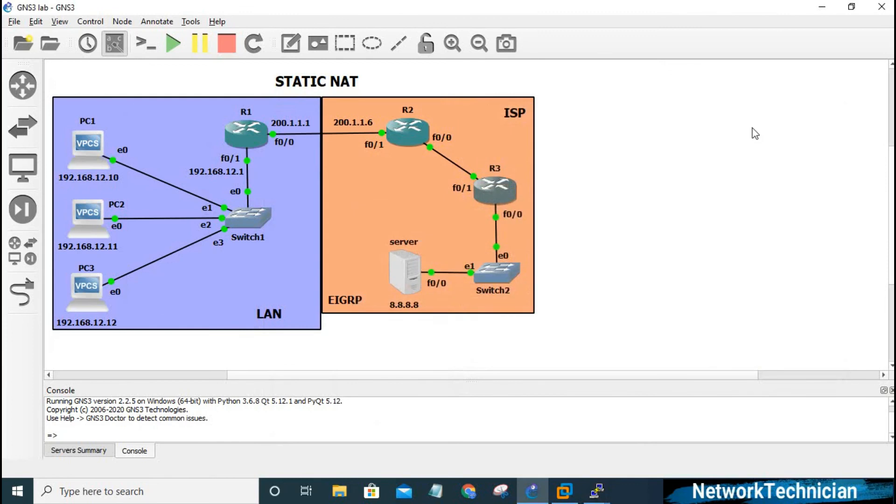
Step: Open R2's console and ping the server at 8.8.8.8
right_click(406, 134)
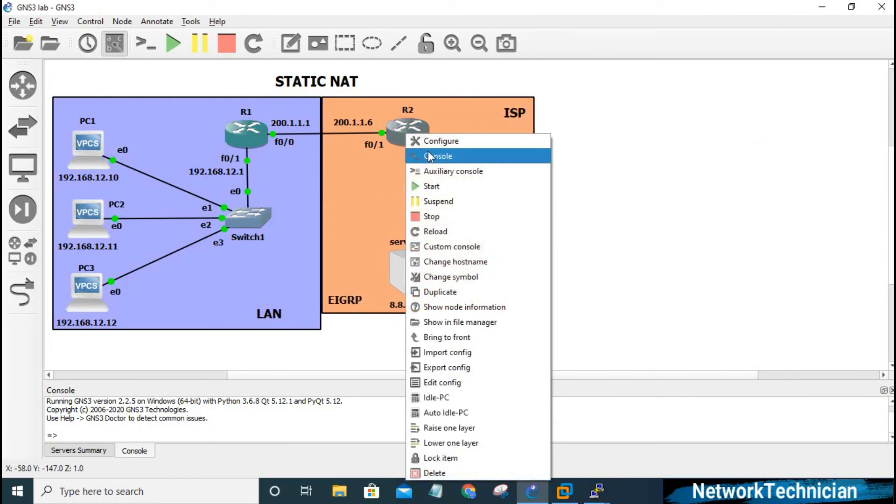
left_click(680, 224)
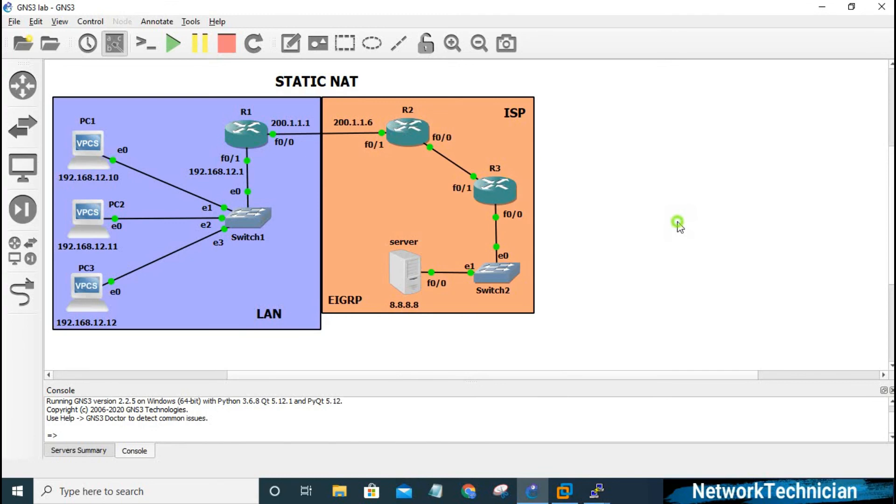
double_click(402, 128)
type("p")
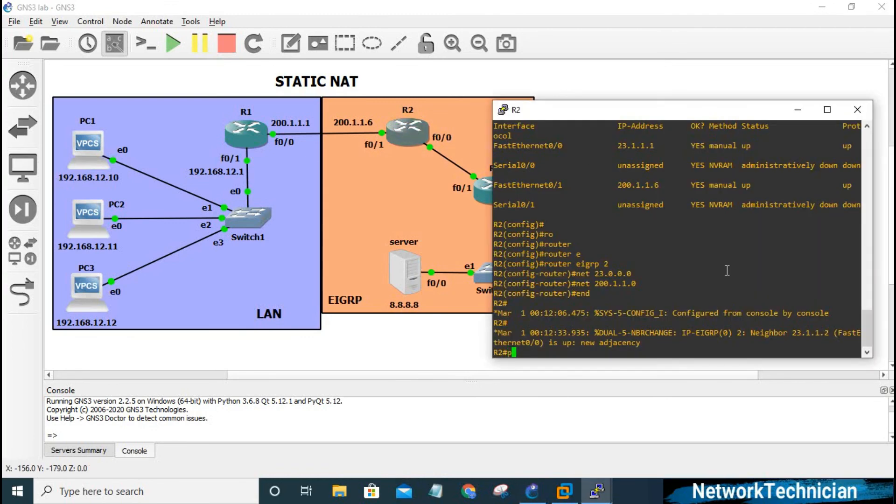
type("ing ")
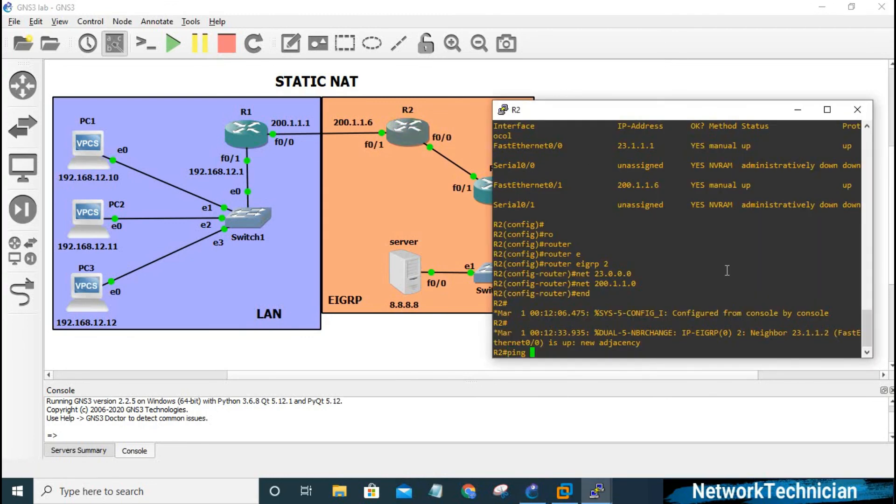
type("8.8.8.8")
key("Return")
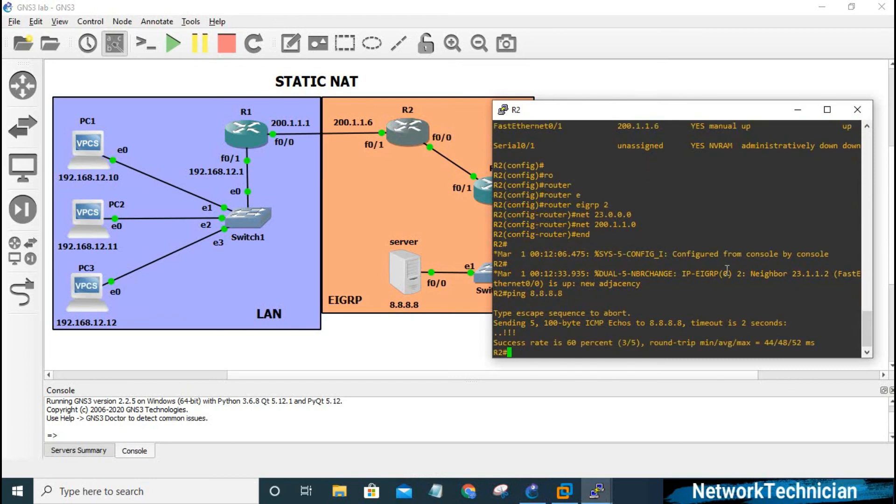
Step: Save R2's running configuration and close its console session
type("wr")
key("Return")
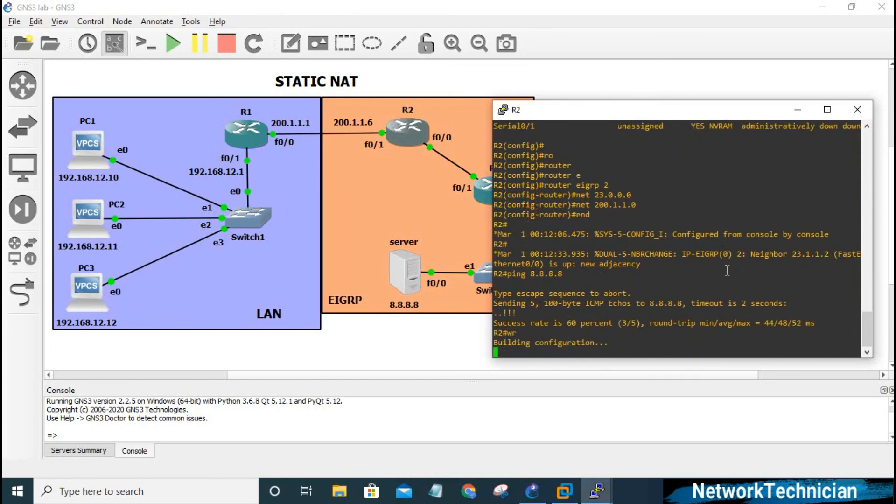
left_click(858, 114)
key("Return")
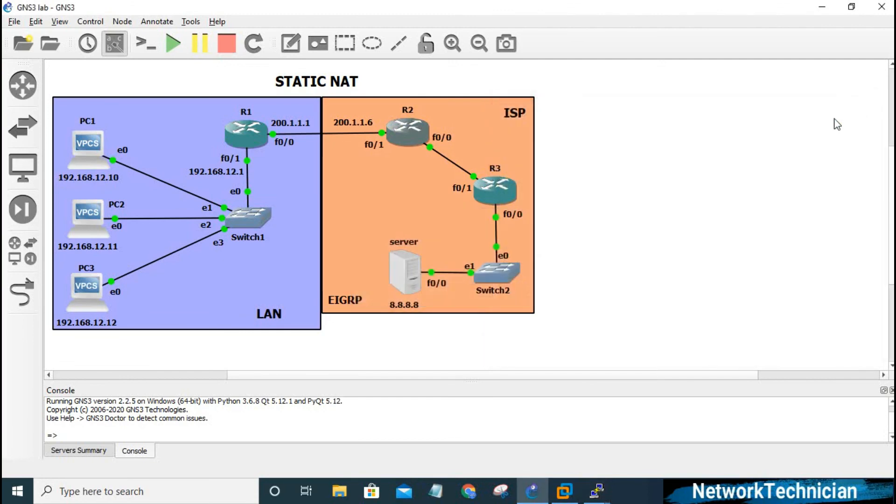
Step: Open the server's console, ping R2's outside-facing address 200.1.1.6, and close the console session
double_click(405, 278)
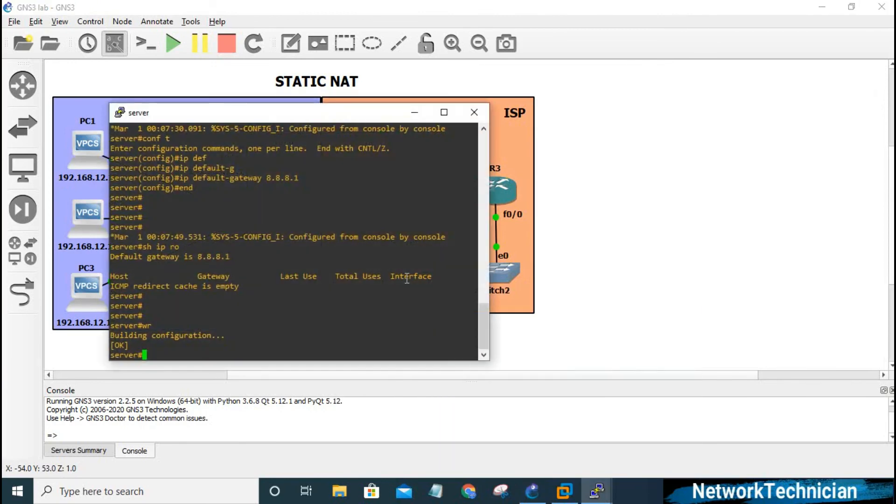
type("ping")
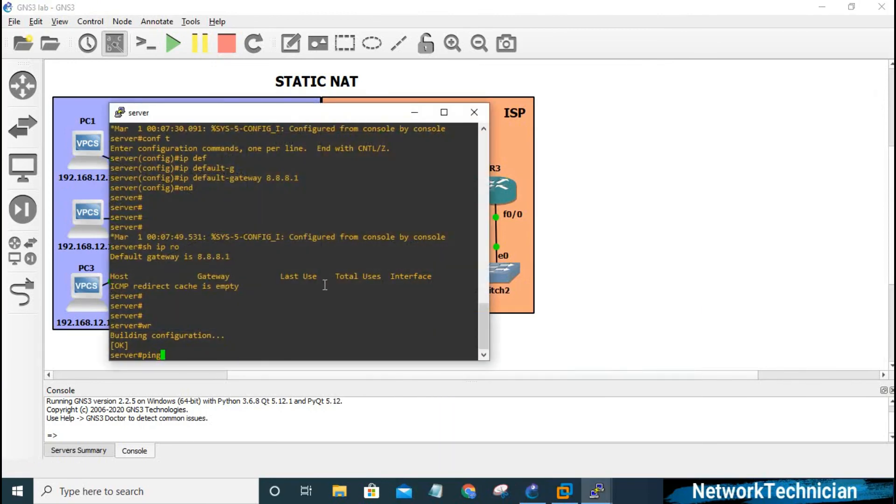
type(" 200.1.1.6")
key("Return")
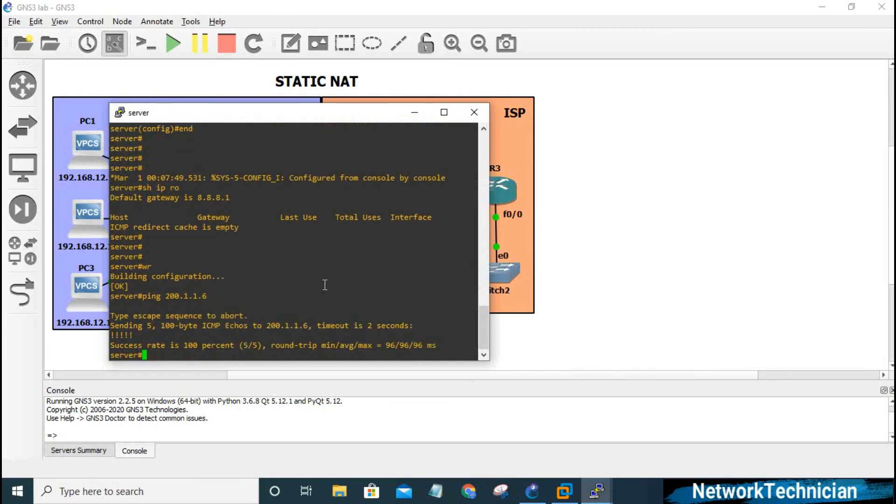
type("w")
left_click(476, 112)
key("Return")
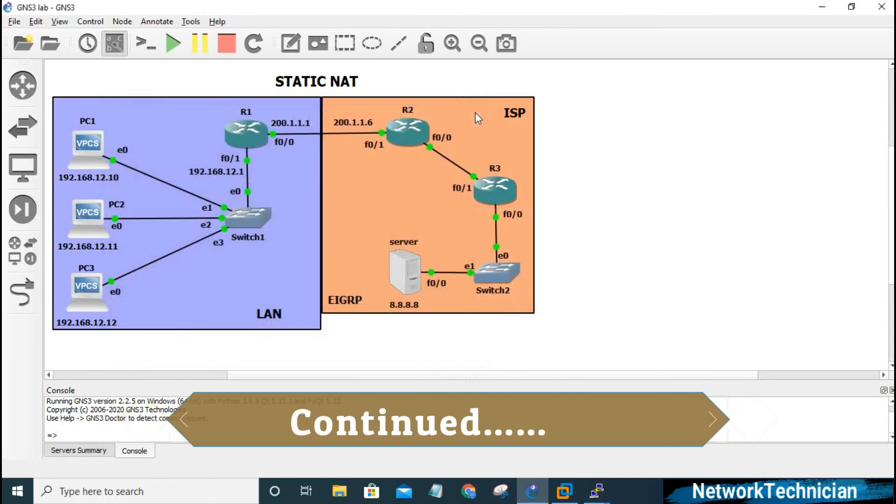